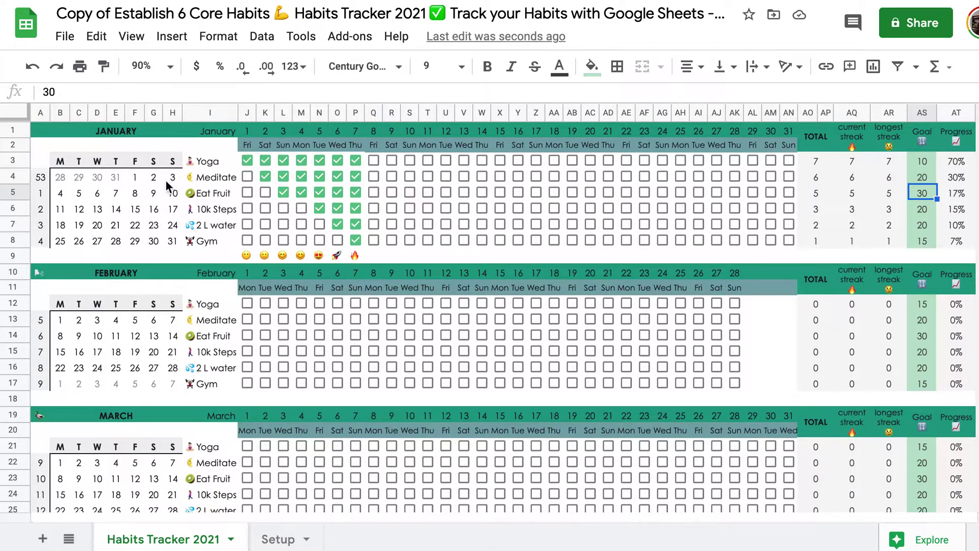
# - Clear the six sample habits from B3:B8 on the Setup sheet
pyautogui.click(270, 538)
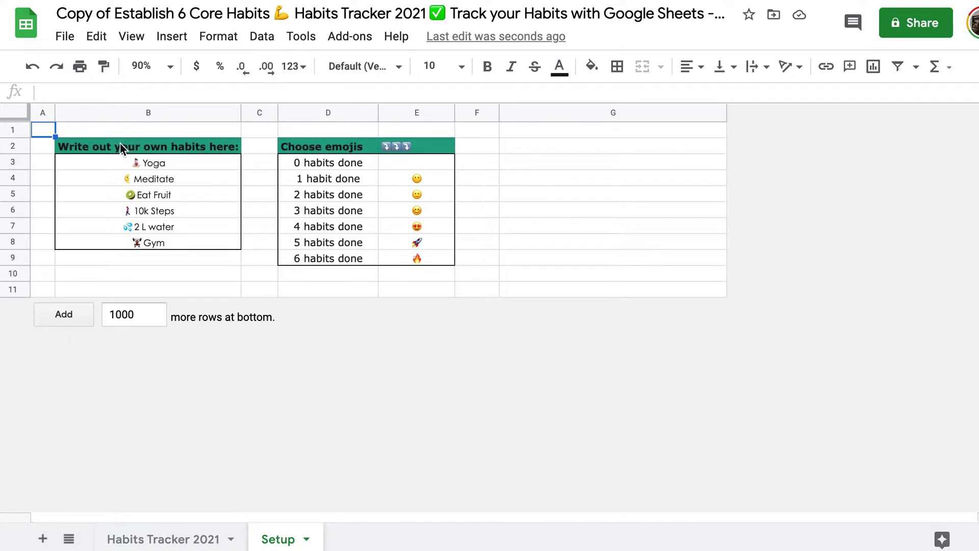
pyautogui.moveTo(148, 160); pyautogui.dragTo(166, 247)
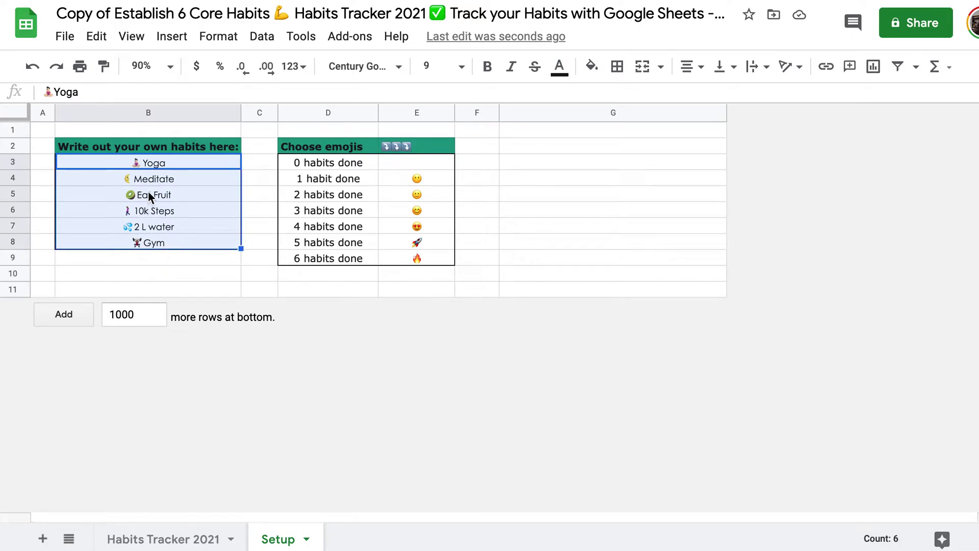
pyautogui.click(152, 164)
pyautogui.moveTo(153, 243); pyautogui.dragTo(161, 168)
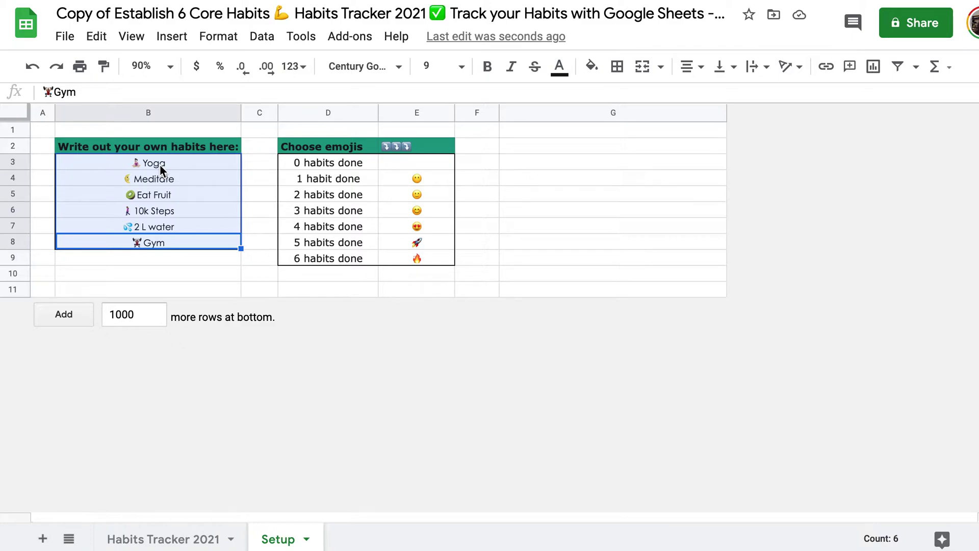
pyautogui.press('Delete')
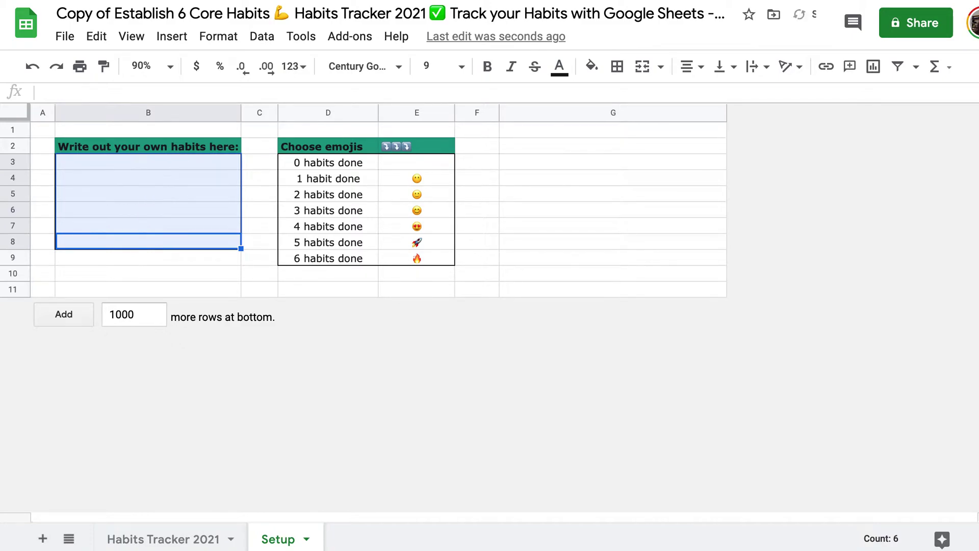
# - Enter "Read one chapter" and "Go running" as the first two habits in B3 and B4
pyautogui.click(141, 165)
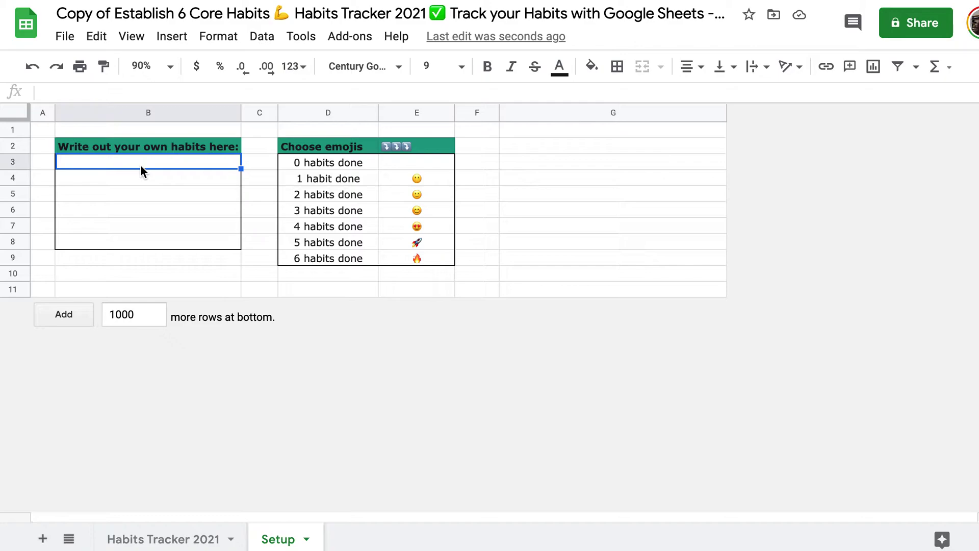
pyautogui.write('Read one chapter')
pyautogui.press('Return')
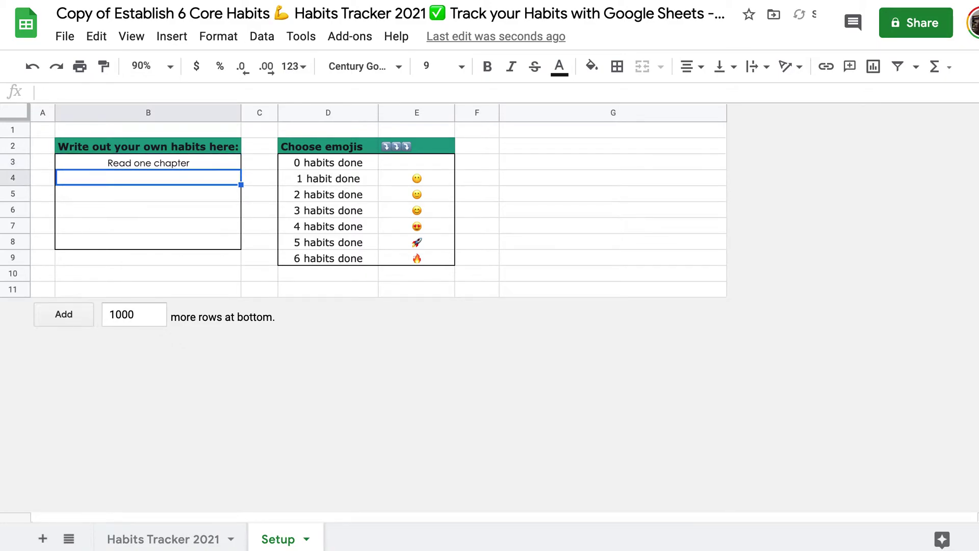
pyautogui.write('Go')
pyautogui.press('BackSpace')
pyautogui.press('BackSpace')
pyautogui.write('o running')
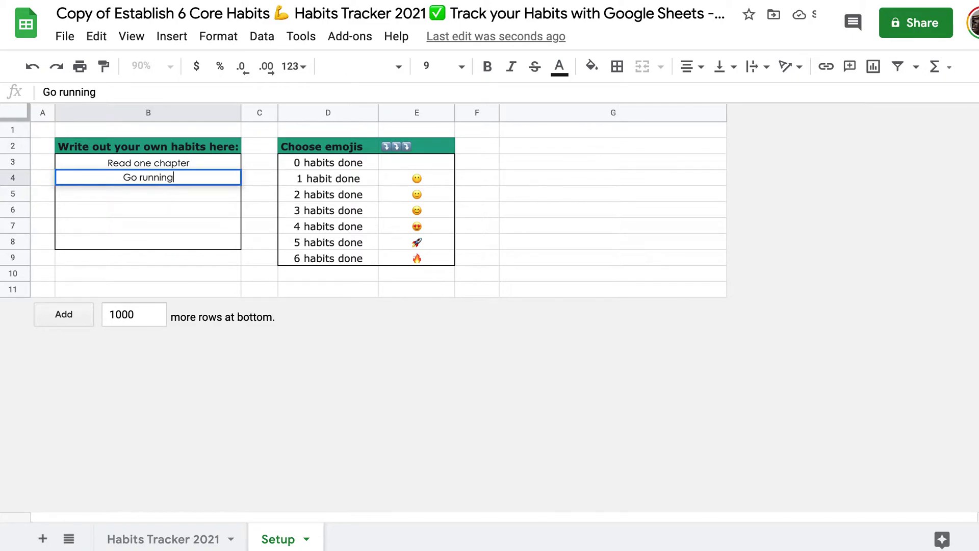
pyautogui.press('Return')
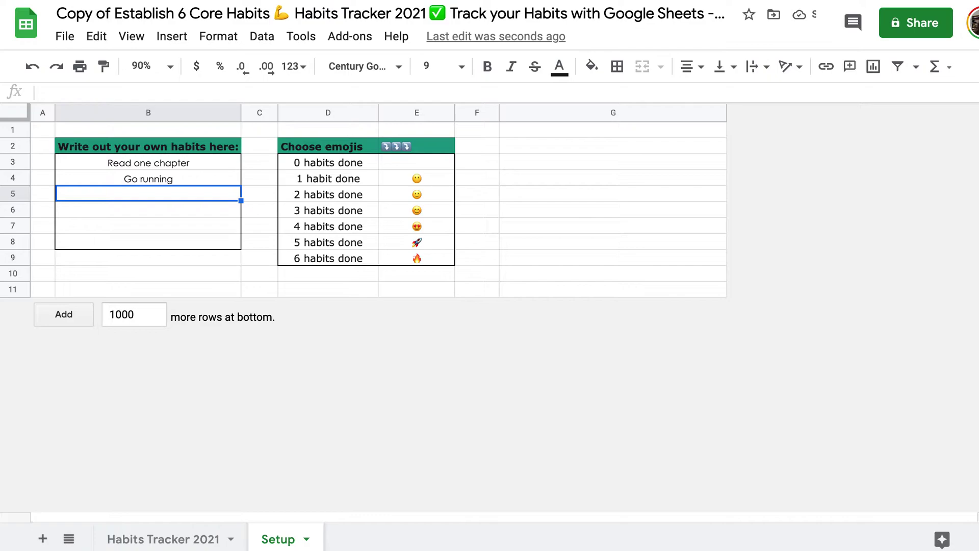
# - Enter "Cook something healthy" and "Drink water" as the third and fourth habits in B5 and B6
pyautogui.write('Co')
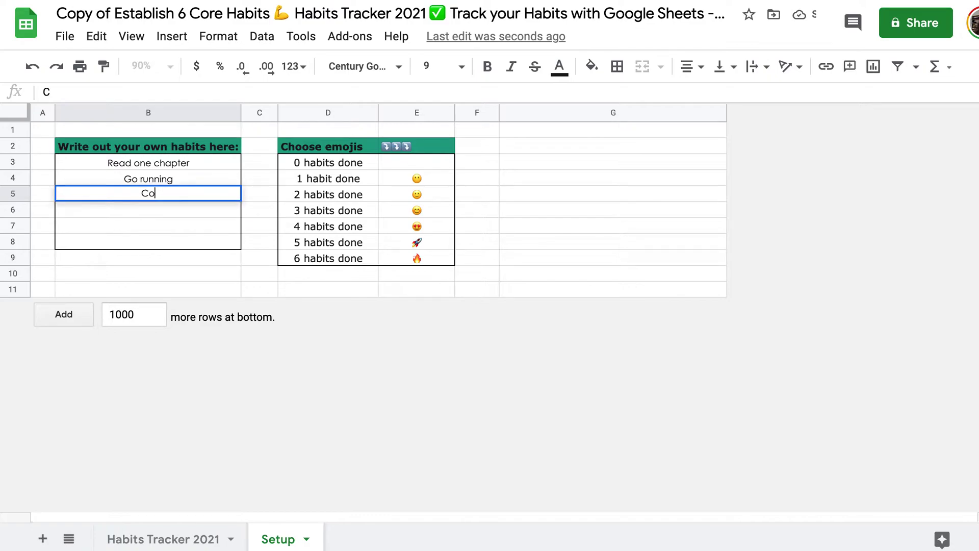
pyautogui.write('ok something healthy')
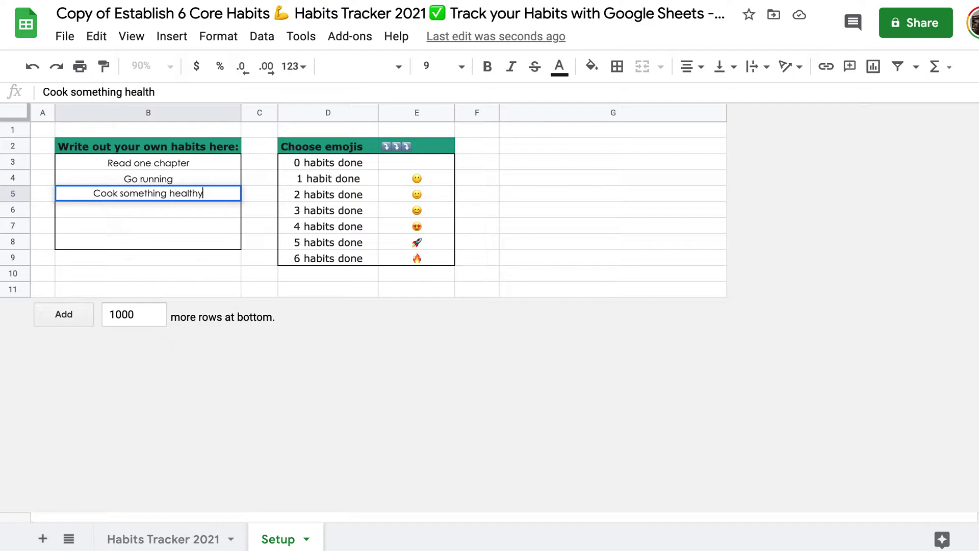
pyautogui.press('Return')
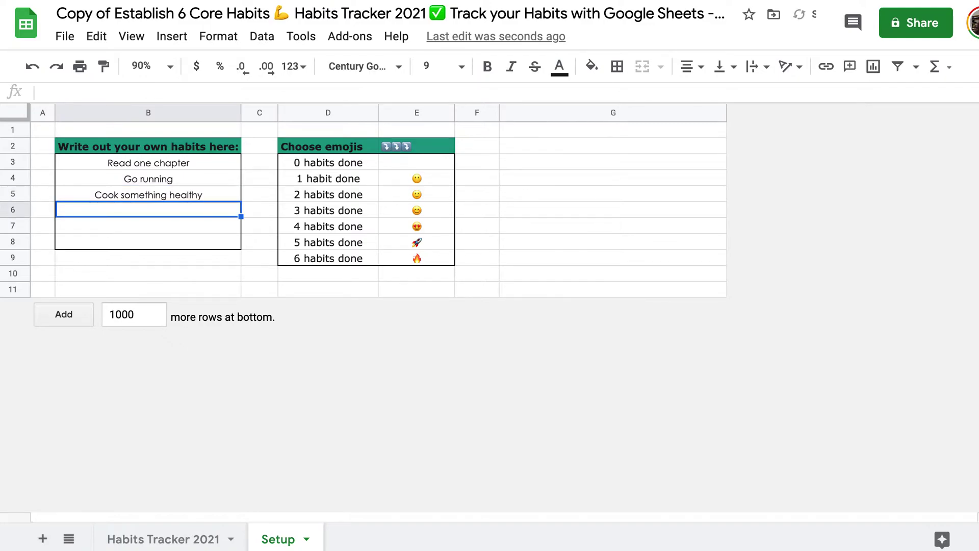
pyautogui.write('Drink water')
pyautogui.press('Return')
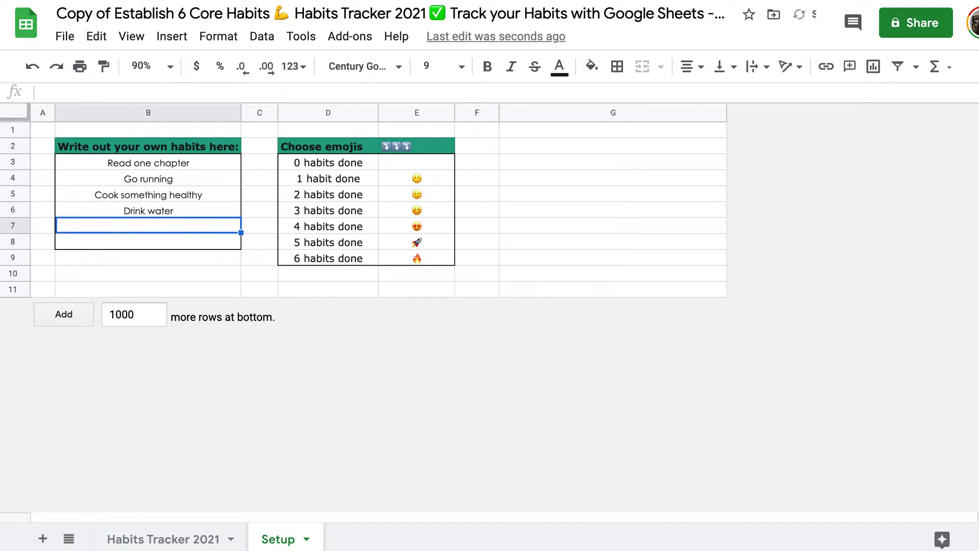
# - Enter "Journal 5 min" and "Write an article" as the last two habits in B7 and B8
pyautogui.write('Journal 6 m')
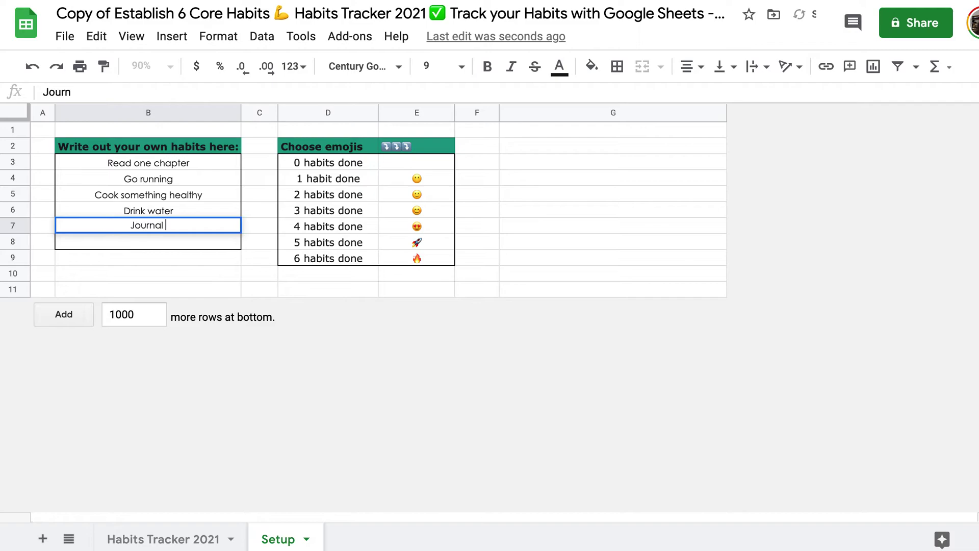
pyautogui.press('BackSpace')
pyautogui.press('BackSpace')
pyautogui.press('BackSpace')
pyautogui.write('5 min')
pyautogui.press('Return')
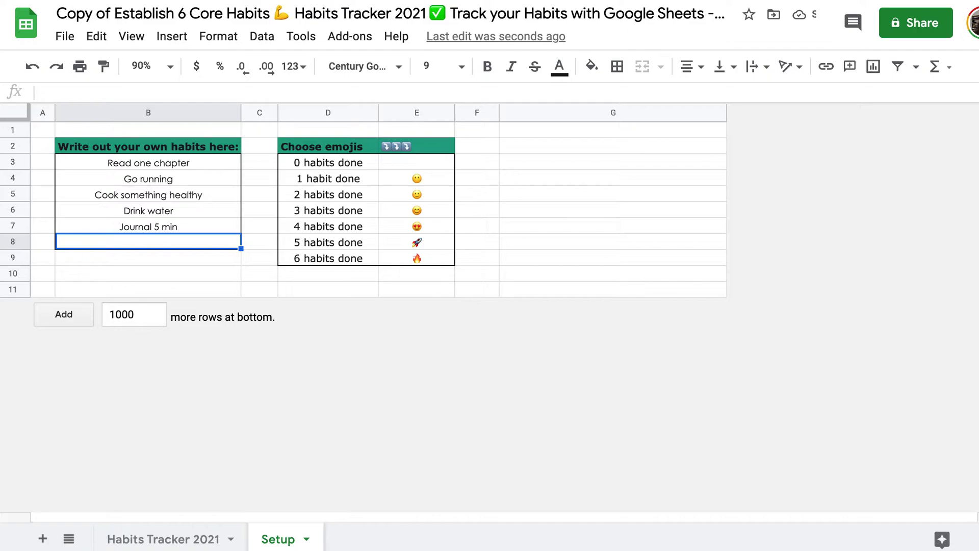
pyautogui.write('Wri')
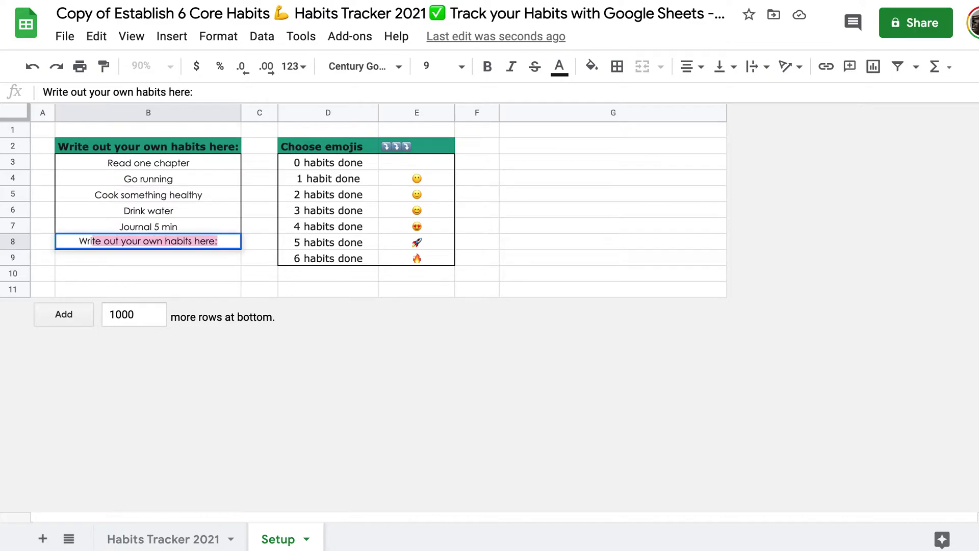
pyautogui.write('te an article')
pyautogui.press('Return')
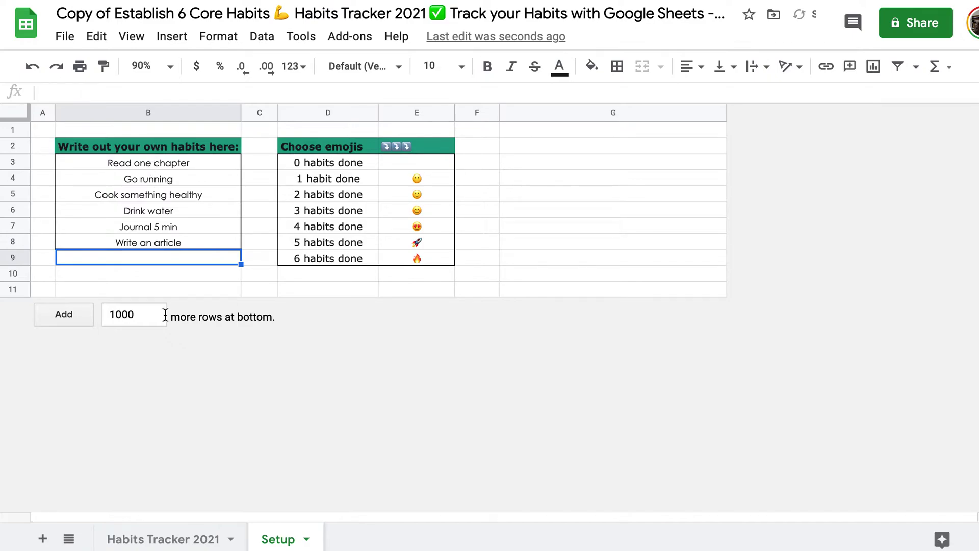
# - Check the new habit names against January's habit list on the Habits Tracker 2021 sheet
pyautogui.moveTo(168, 164); pyautogui.dragTo(171, 243)
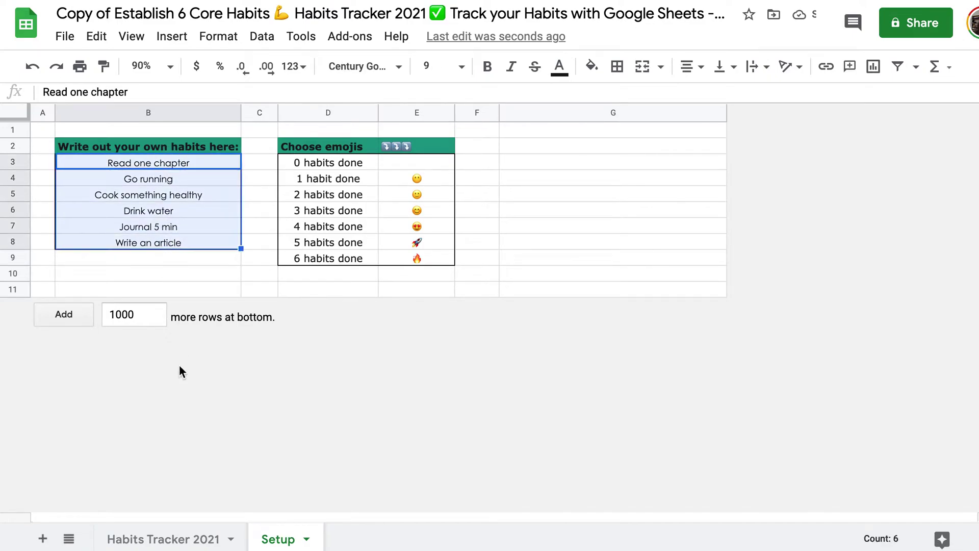
pyautogui.click(179, 533)
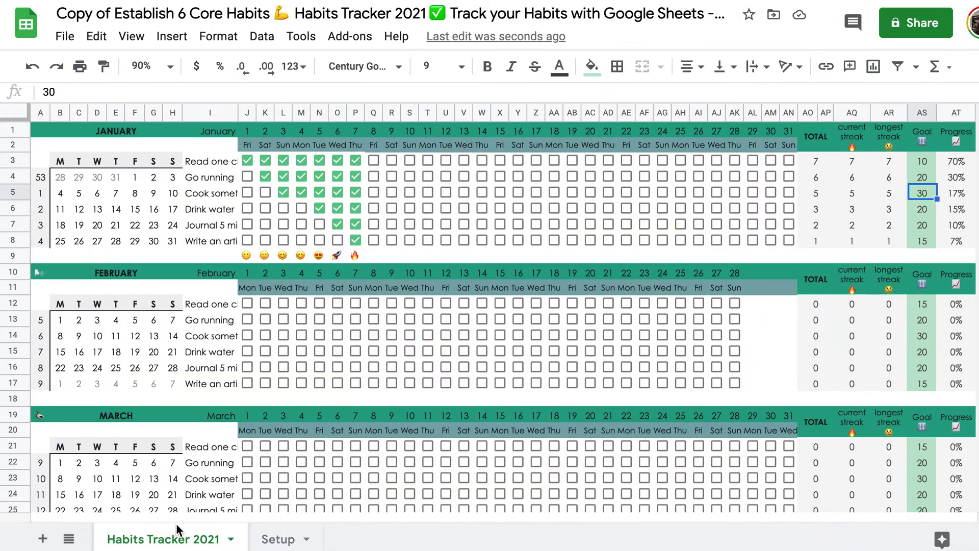
pyautogui.moveTo(221, 163); pyautogui.dragTo(223, 238)
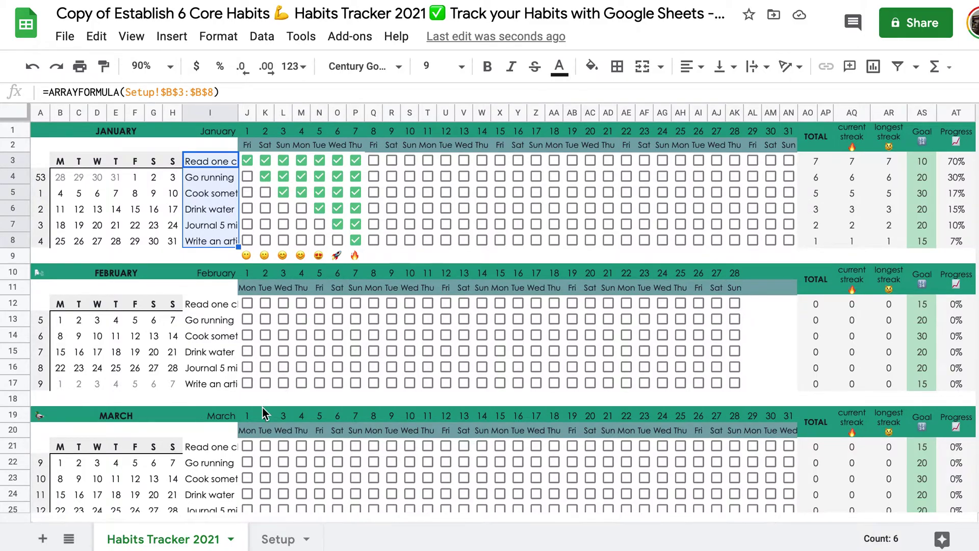
# - Clear the existing emojis for 1 to 6 habits done from E4:E9 on the Setup sheet
pyautogui.click(280, 540)
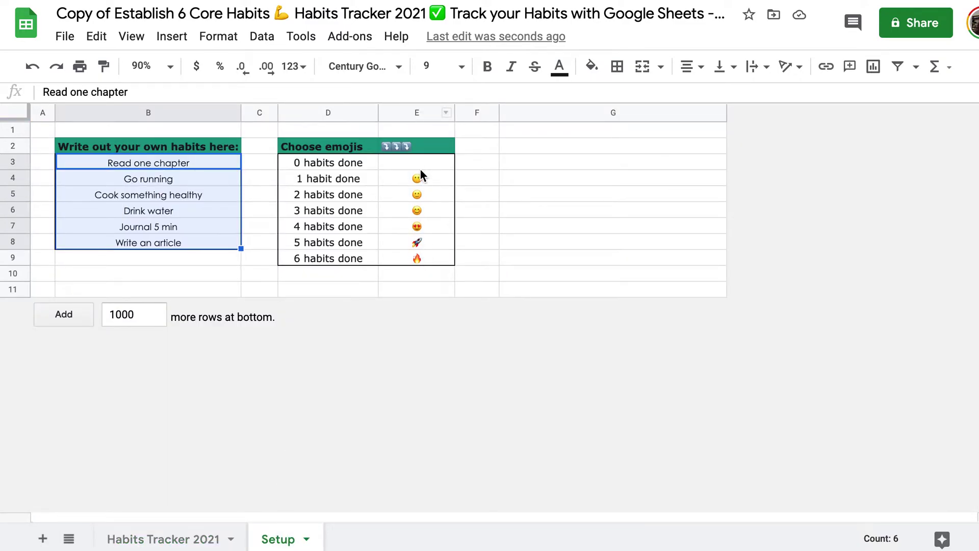
pyautogui.moveTo(421, 173); pyautogui.dragTo(430, 255)
pyautogui.press('Delete')
pyautogui.press('Up')
pyautogui.press('Up')
pyautogui.press('Down')
pyautogui.press('Down')
pyautogui.press('Down')
pyautogui.press('Down')
pyautogui.press('Down')
pyautogui.press('Down')
pyautogui.press('Down')
# - Insert the poop emoji in E3 for 0 habits done, finding it with the search "poop"
pyautogui.press('Up')
pyautogui.press('Up')
pyautogui.press('Up')
pyautogui.press('Up')
pyautogui.press('Up')
pyautogui.press('Up')
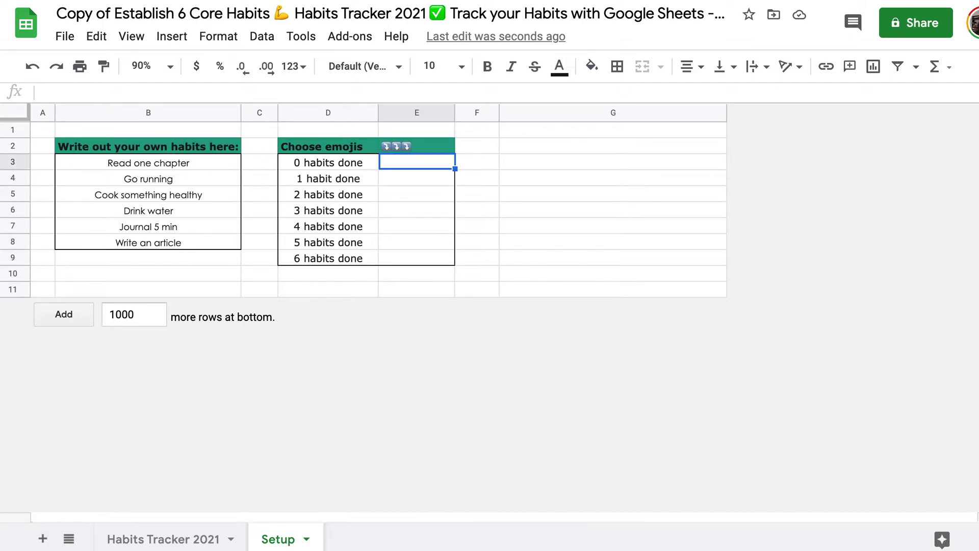
pyautogui.press('Return')
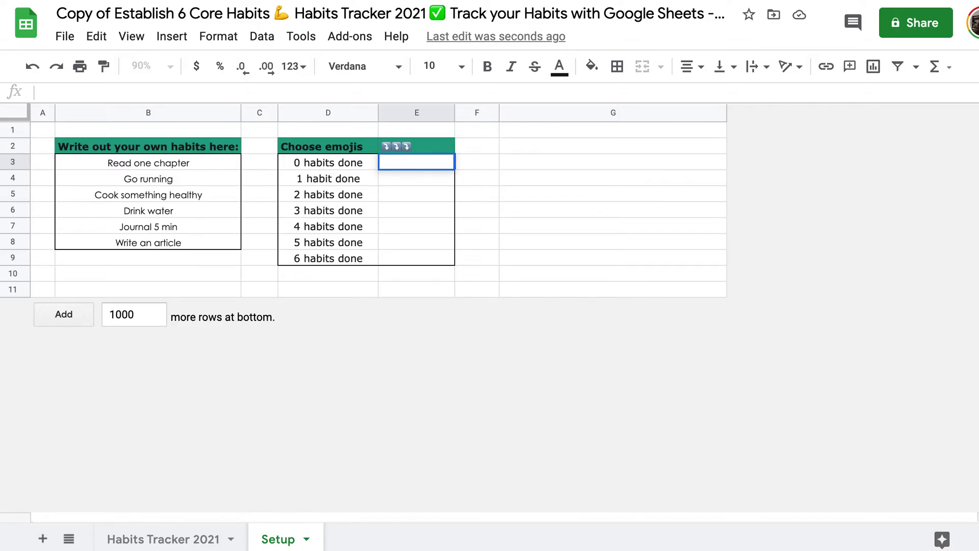
pyautogui.press('ctrl+super+space')
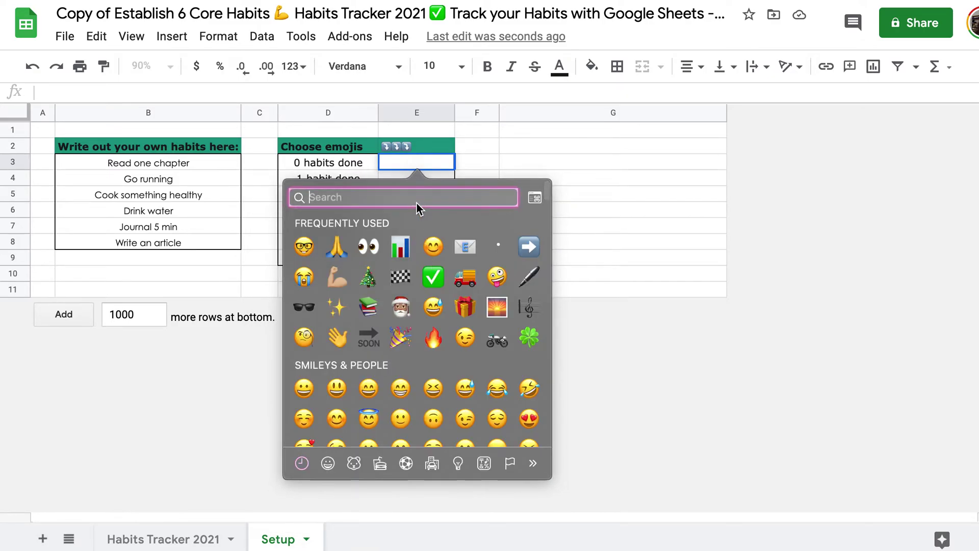
pyautogui.write('poop')
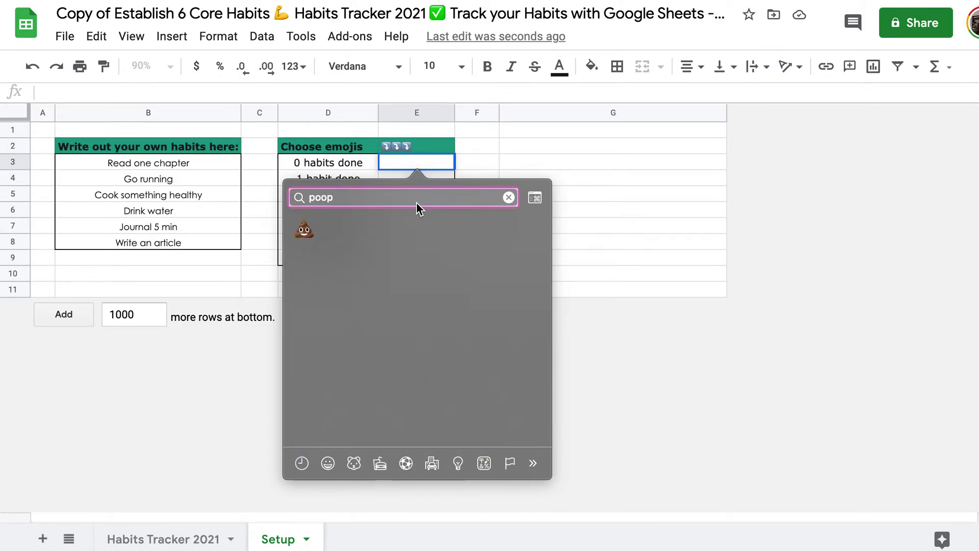
pyautogui.click(304, 230)
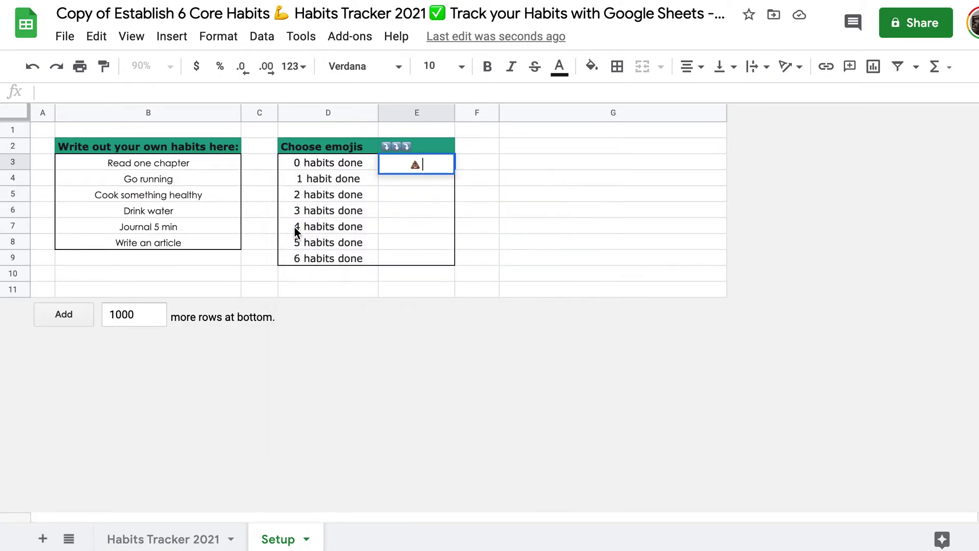
pyautogui.press('Return')
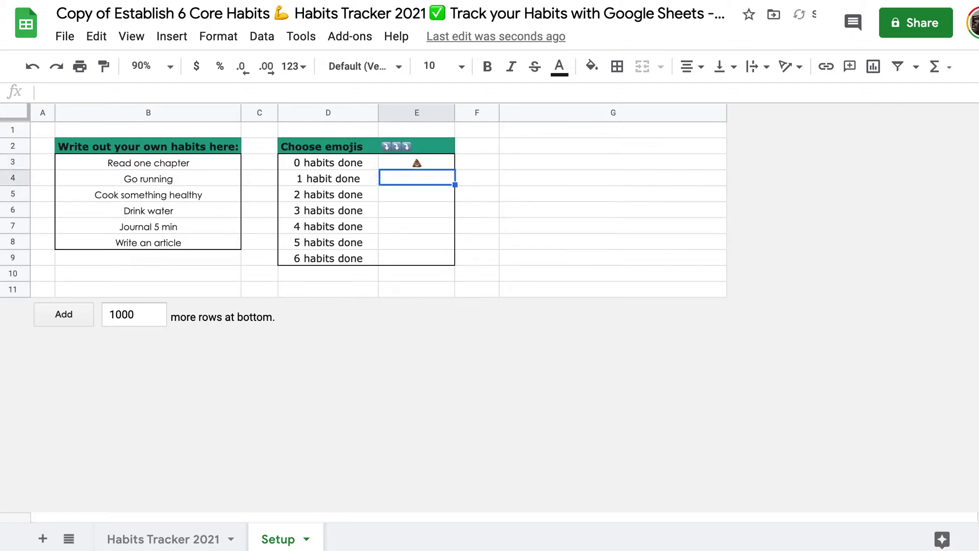
# - Insert the unamused face emoji in E4 for 1 habit done
pyautogui.press('Return')
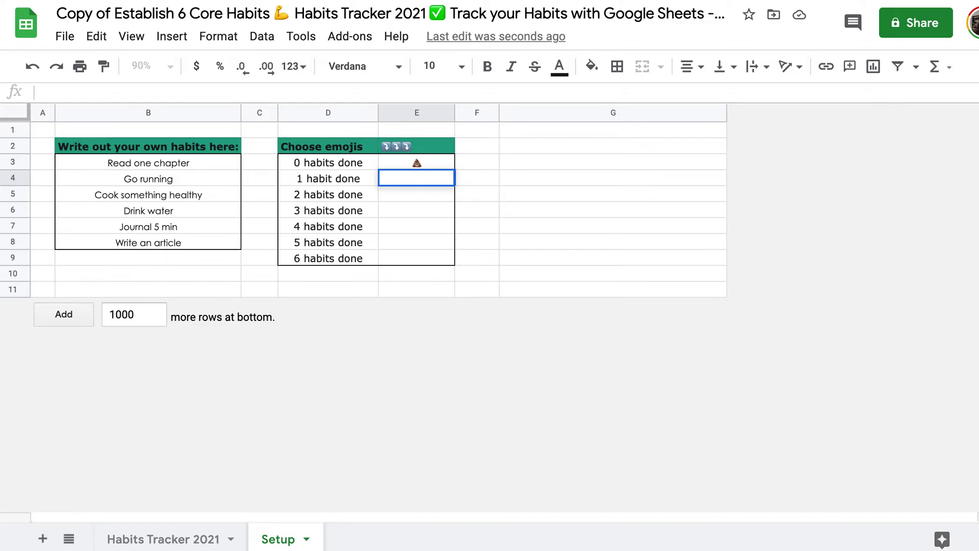
pyautogui.press('ctrl+super+space')
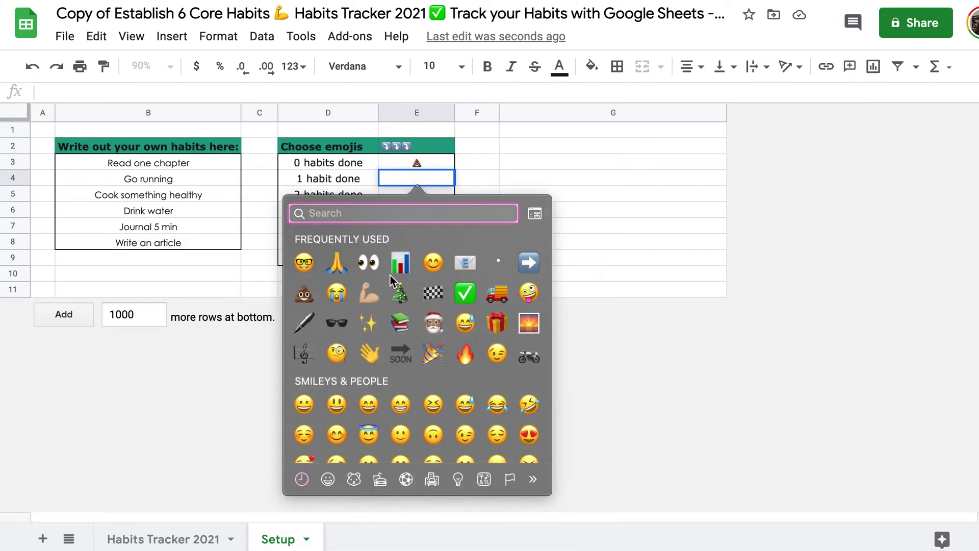
pyautogui.scroll(-6, 416, 319)
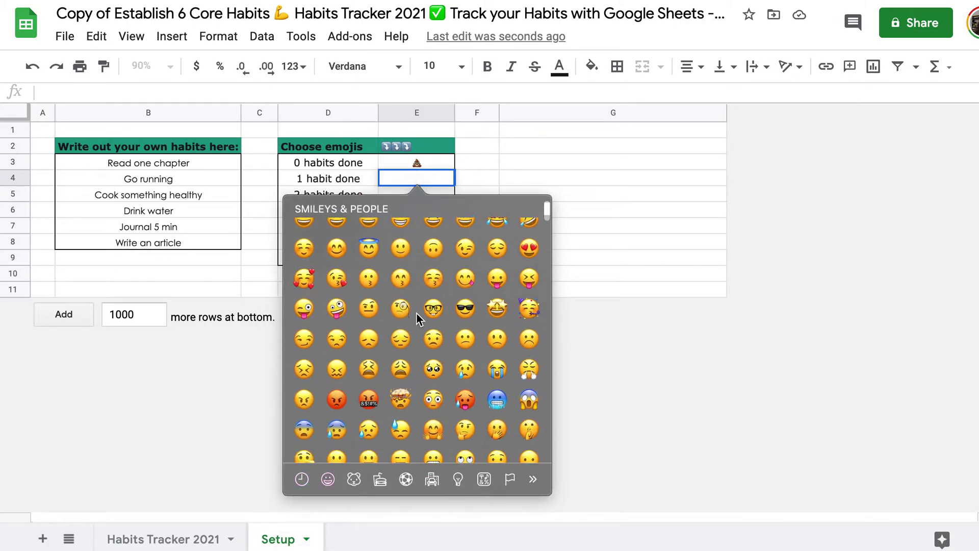
pyautogui.click(345, 335)
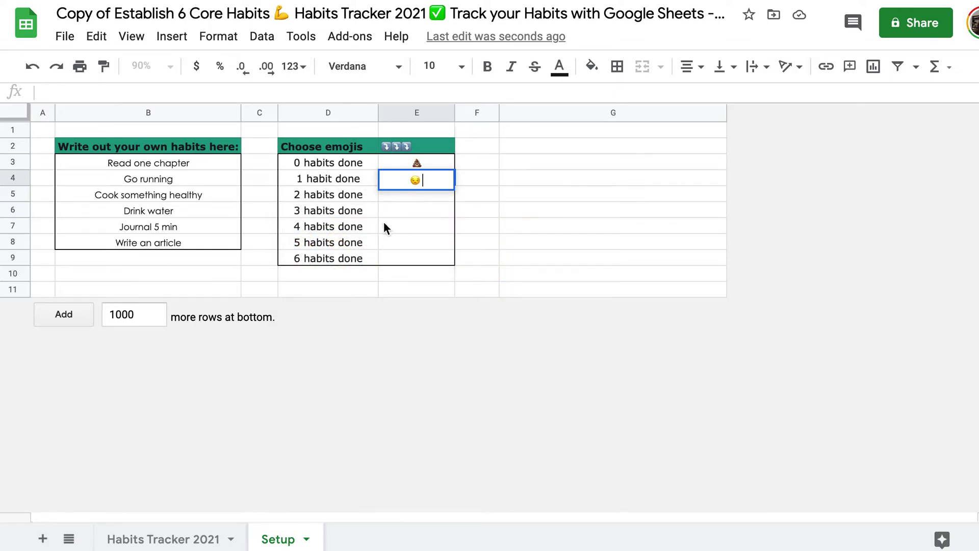
pyautogui.press('Return')
# - Insert the neutral face emoji in E5 for 2 habits done
pyautogui.press('Return')
pyautogui.press('ctrl+super+space')
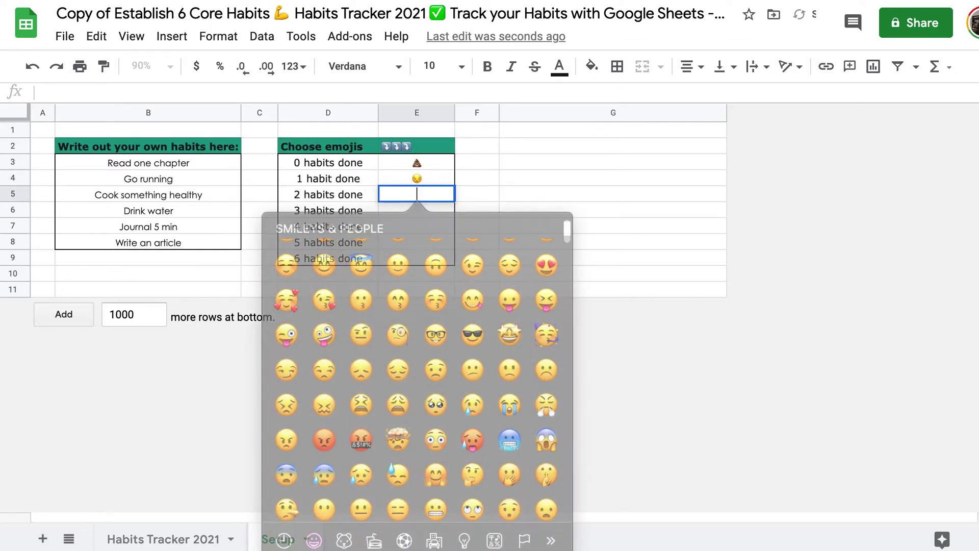
pyautogui.scroll(-3, 501, 404)
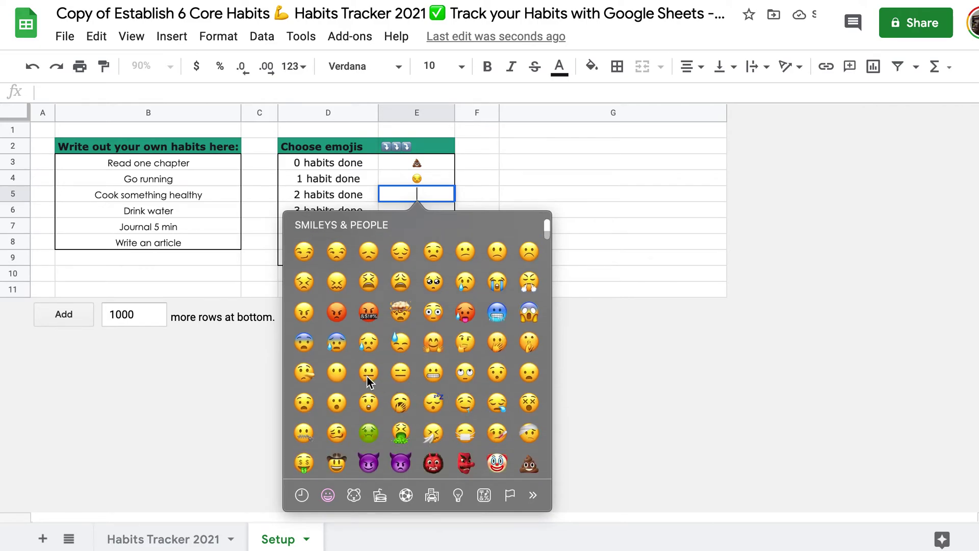
pyautogui.click(366, 375)
pyautogui.press('Return')
# - Insert the flushed face emoji in E6 for 3 habits done and open E7 for editing
pyautogui.press('Return')
pyautogui.press('ctrl+super+space')
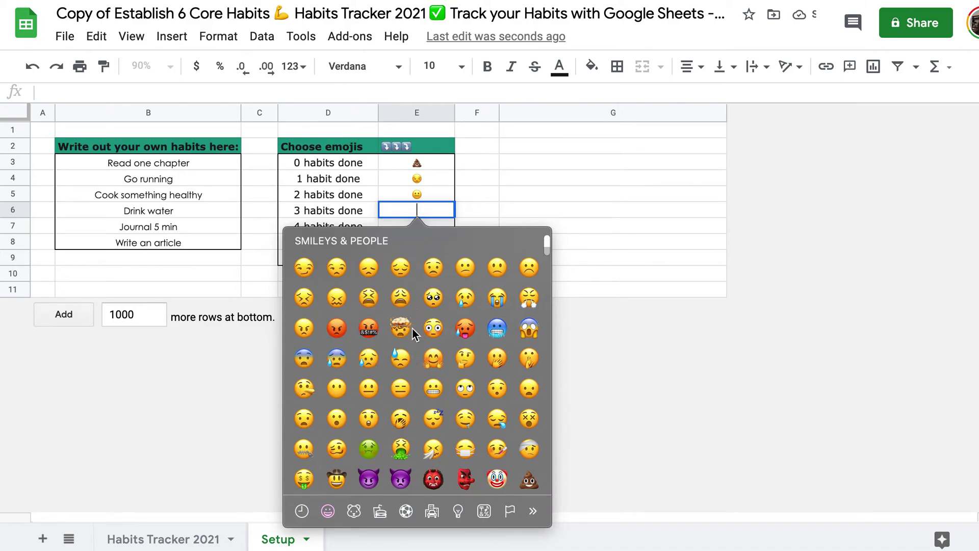
pyautogui.click(431, 330)
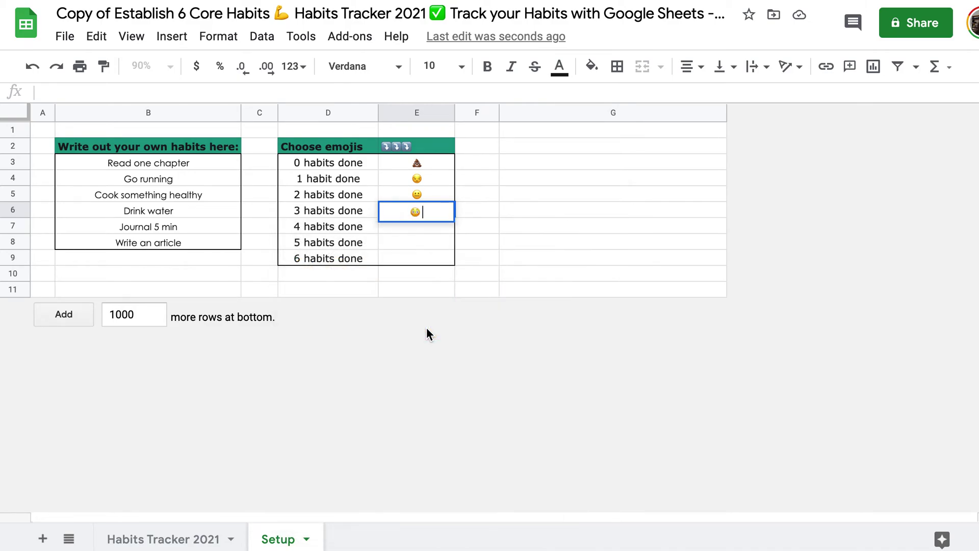
pyautogui.press('Return')
pyautogui.press('Return')
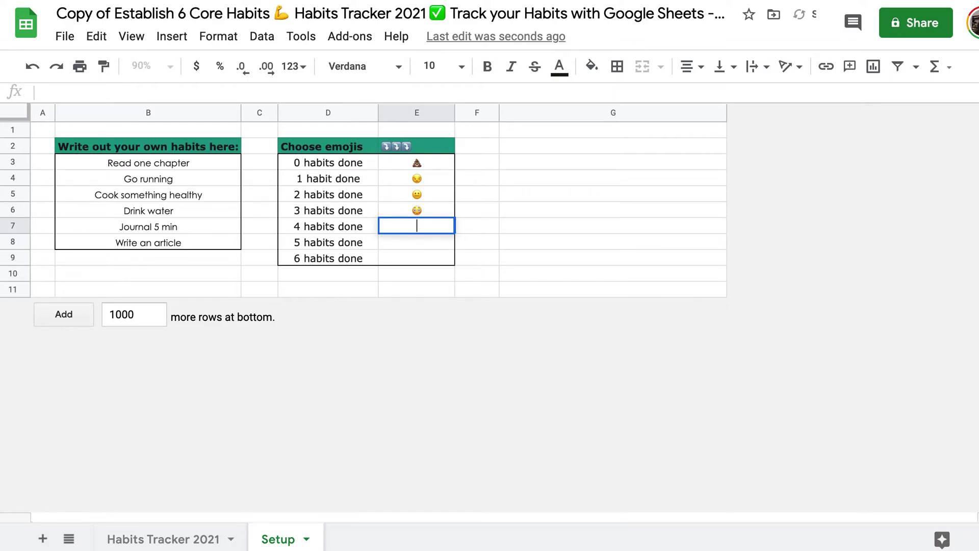
# - Insert the grinning face with big eyes emoji in E7 for 4 habits done
pyautogui.press('ctrl+super+space')
pyautogui.scroll(-2, 424, 303)
pyautogui.scroll(3, 424, 303)
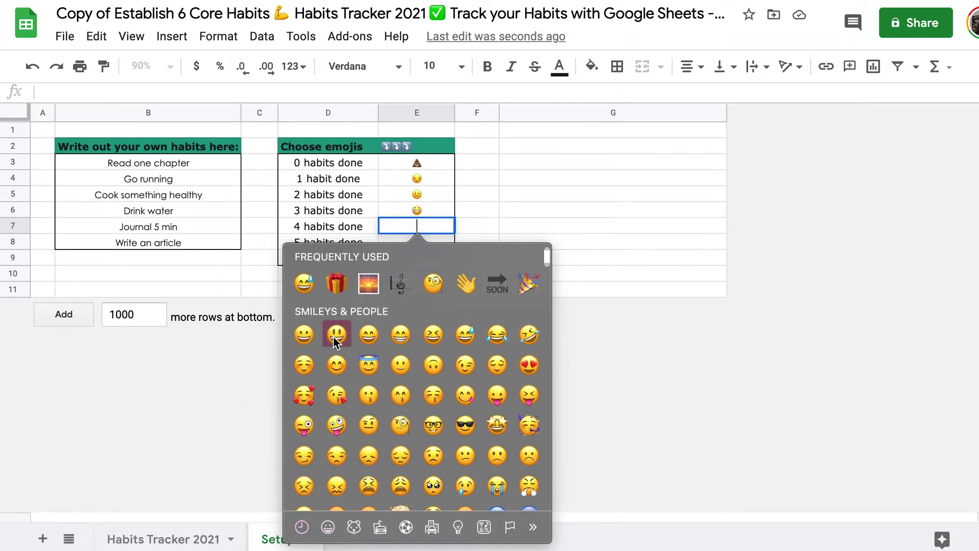
pyautogui.click(337, 334)
pyautogui.press('Return')
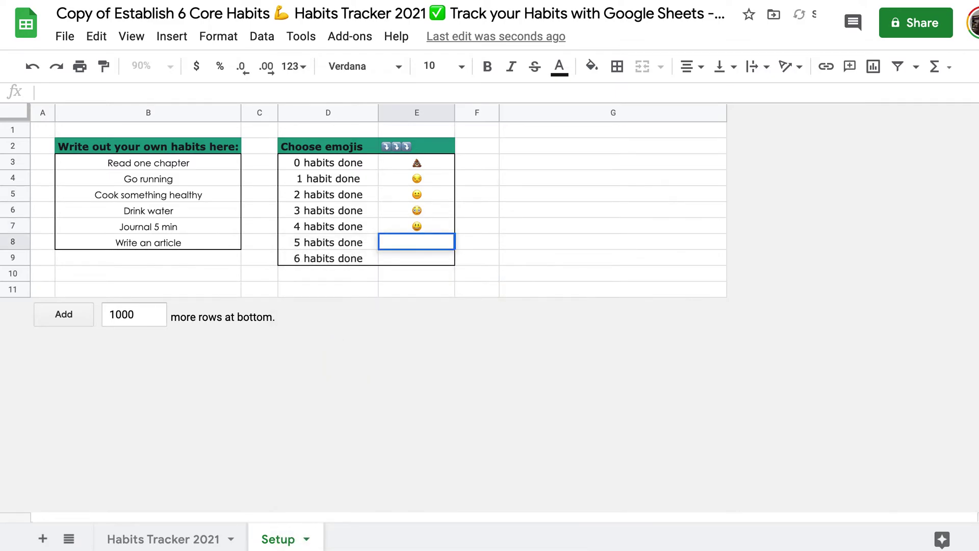
# - Insert the star-struck emoji in E8 for 5 habits done
pyautogui.press('ctrl+super+space')
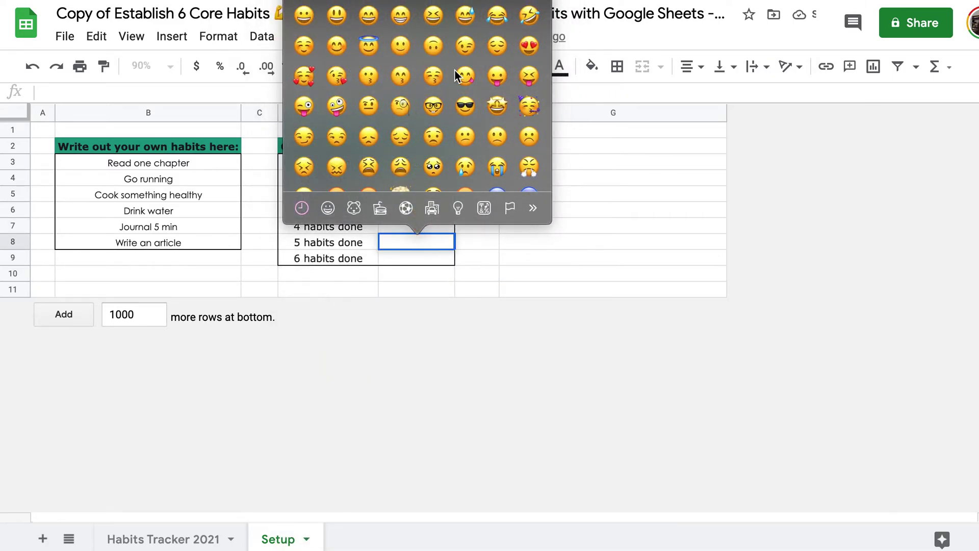
pyautogui.scroll(1, 457, 72)
pyautogui.click(497, 123)
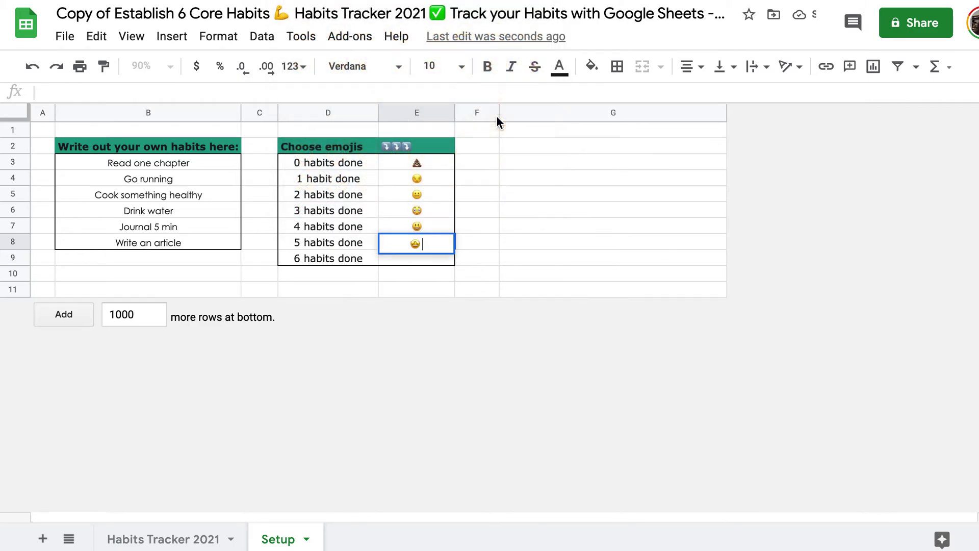
pyautogui.press('Return')
# - Insert the fire emoji in E9 for 6 habits done
pyautogui.doubleClick(416, 258)
pyautogui.press('ctrl+super+space')
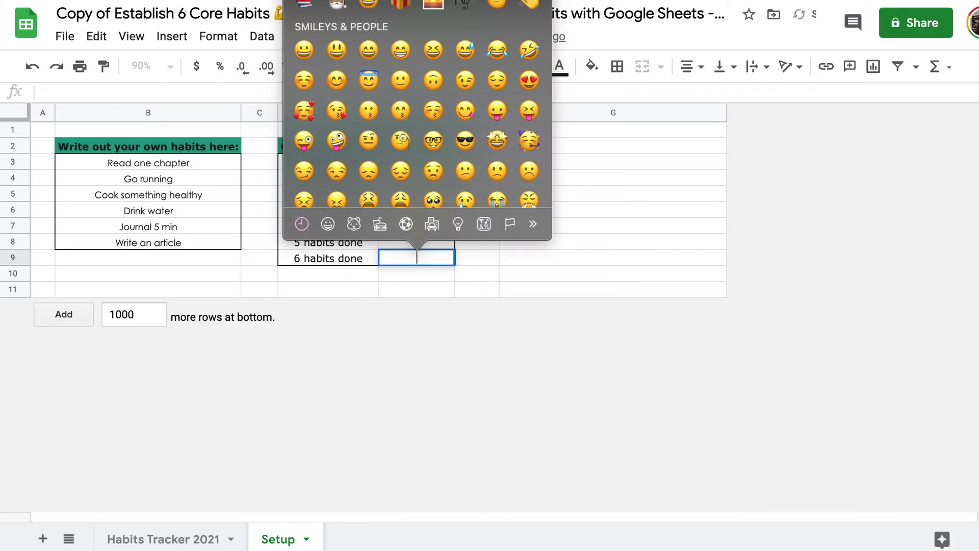
pyautogui.scroll(-2, 447, 8)
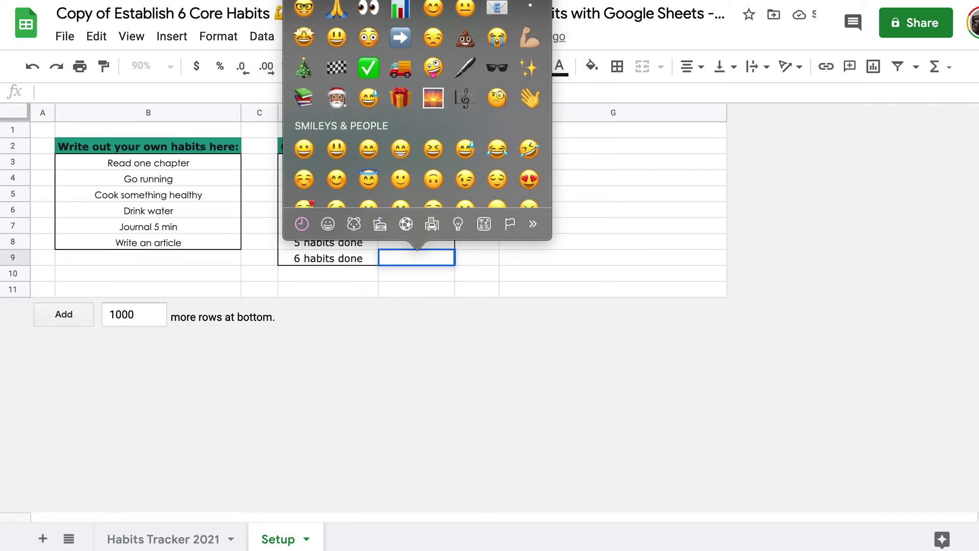
pyautogui.scroll(-15, 498, 6)
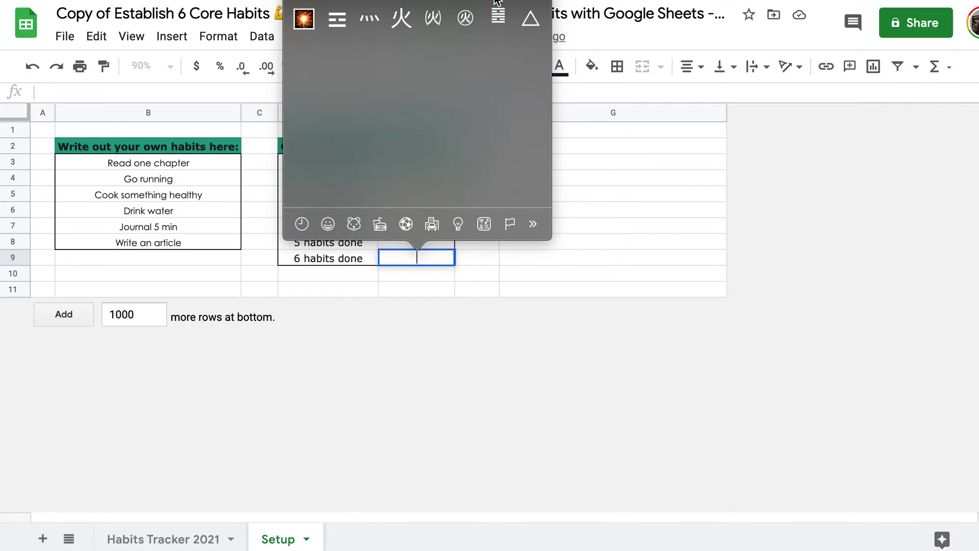
pyautogui.click(497, 3)
pyautogui.press('Return')
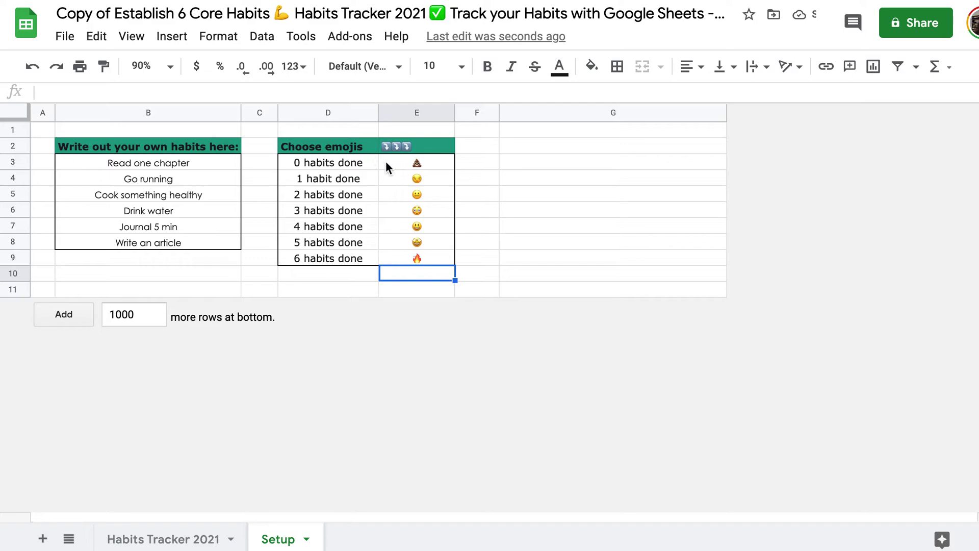
pyautogui.click(413, 161)
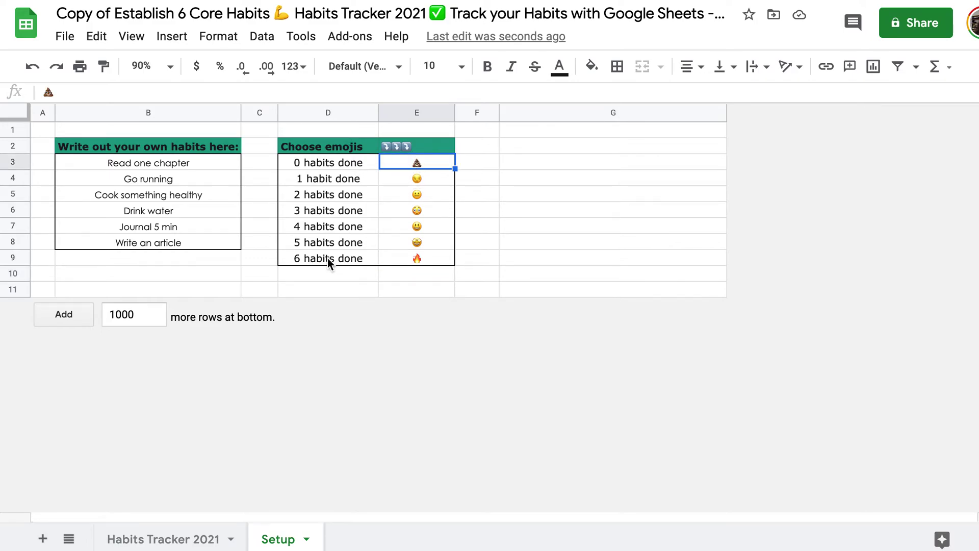
# - In the Habits Tracker 2021 sheet, mark Go running as done on January 9 and all six habits on January 10
pyautogui.click(192, 528)
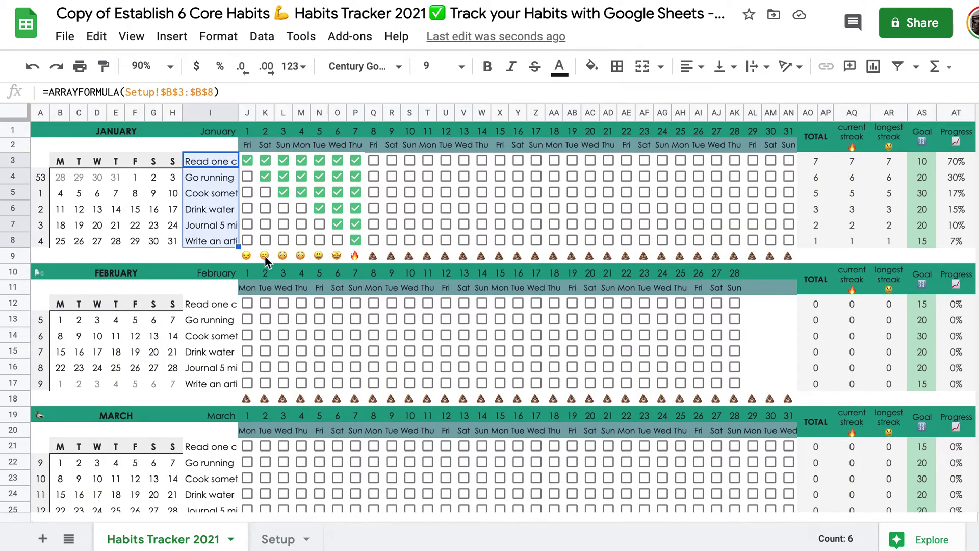
pyautogui.click(393, 174)
pyautogui.click(412, 172)
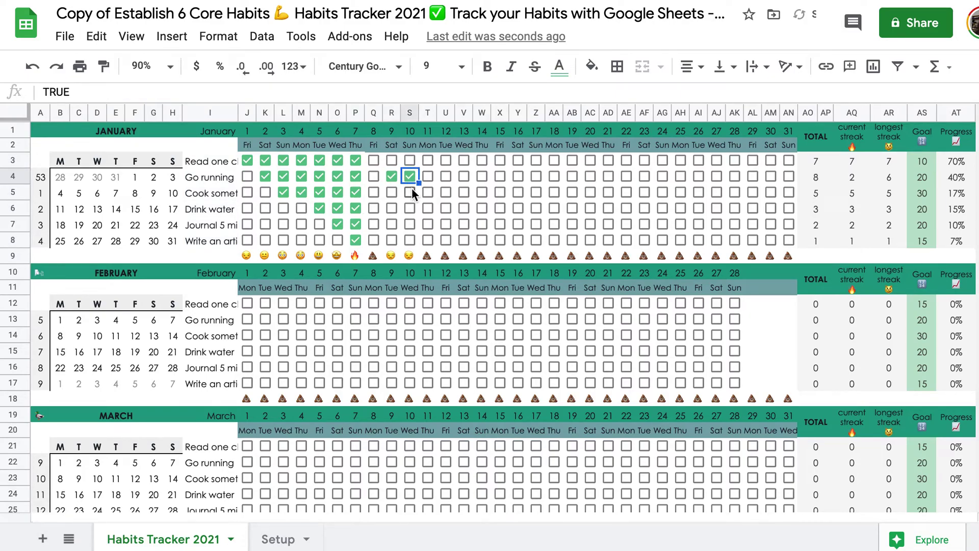
pyautogui.click(411, 188)
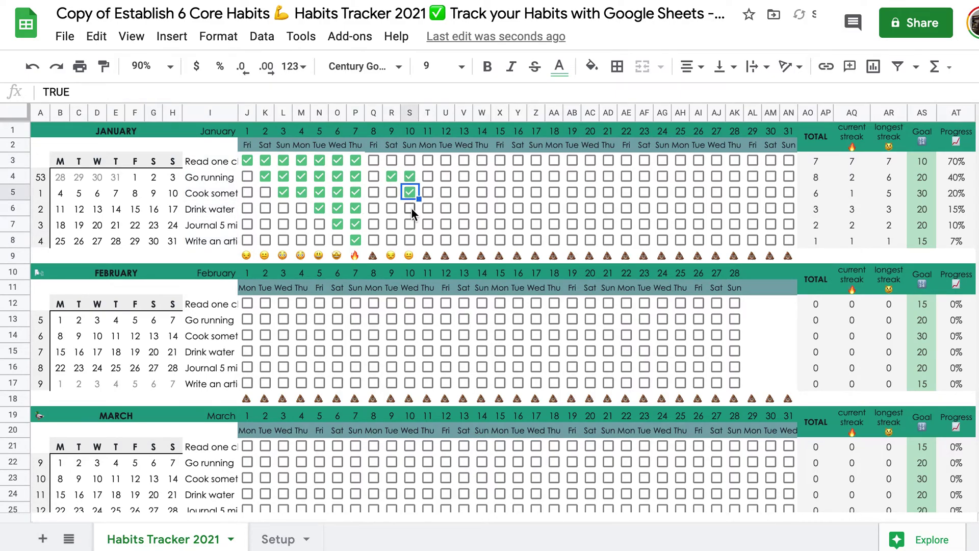
pyautogui.click(411, 208)
pyautogui.click(410, 222)
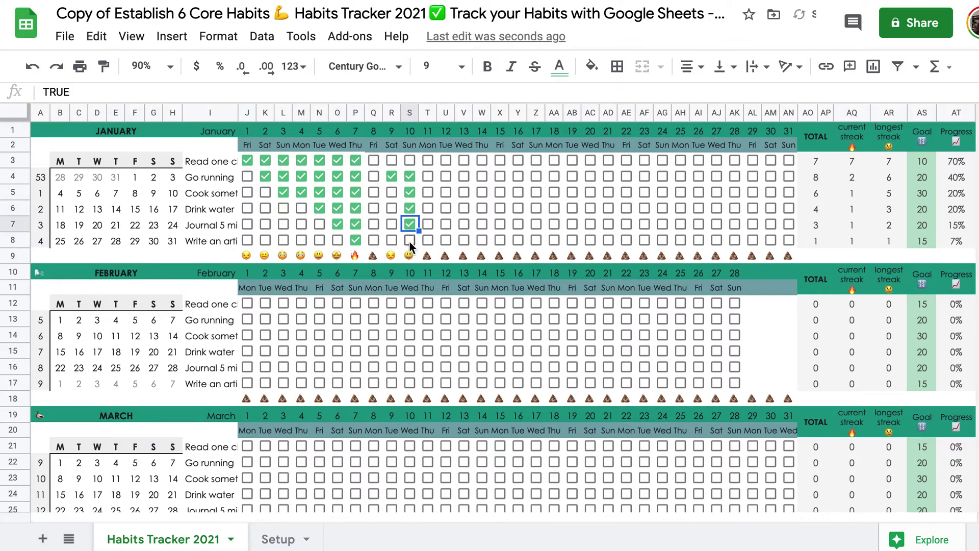
pyautogui.click(409, 239)
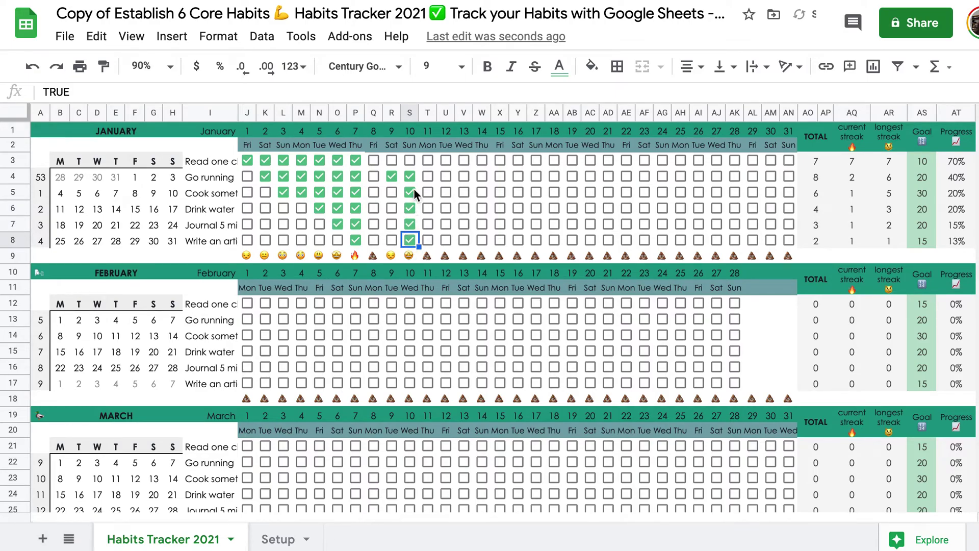
pyautogui.click(410, 161)
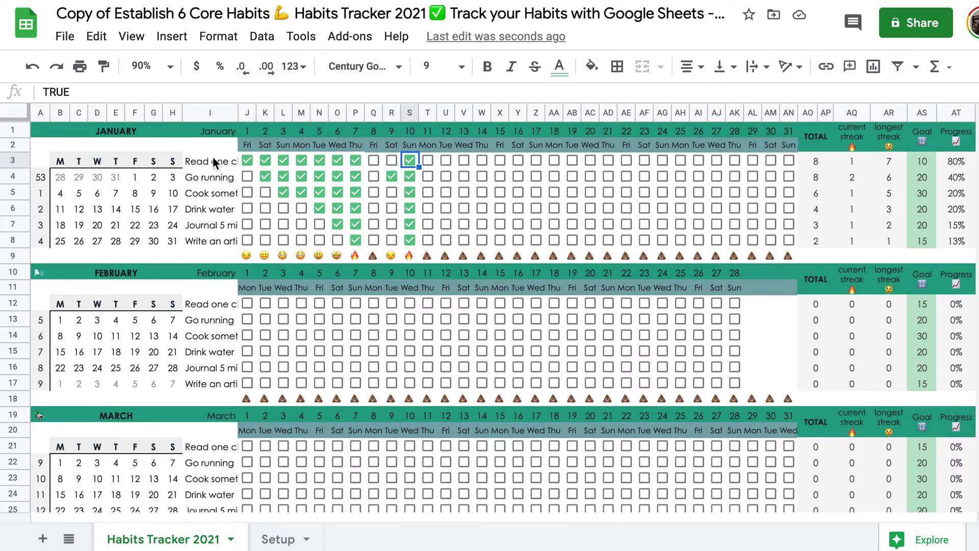
# - Check the current streak of the reading habit in January and mark that habit as done on January 11, 12 and 13
pyautogui.click(852, 156)
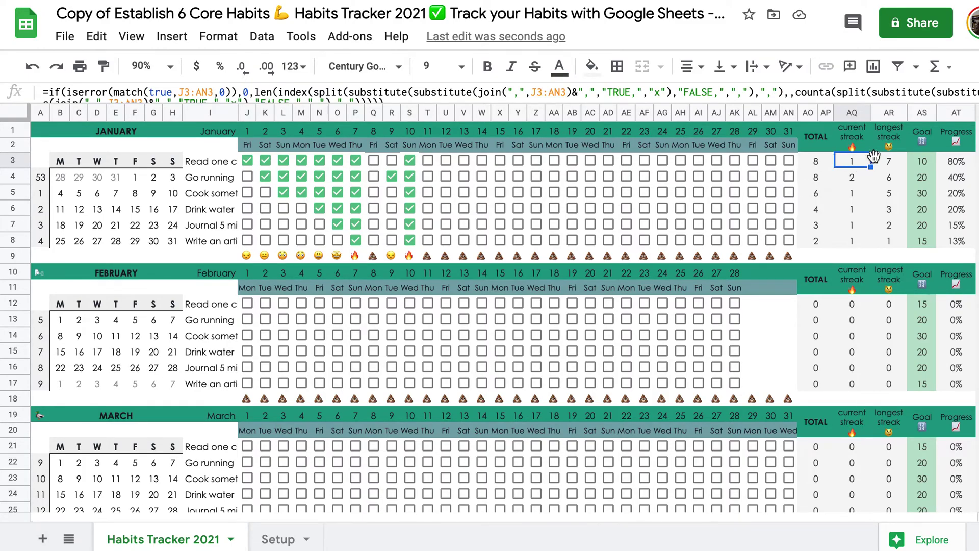
pyautogui.click(423, 163)
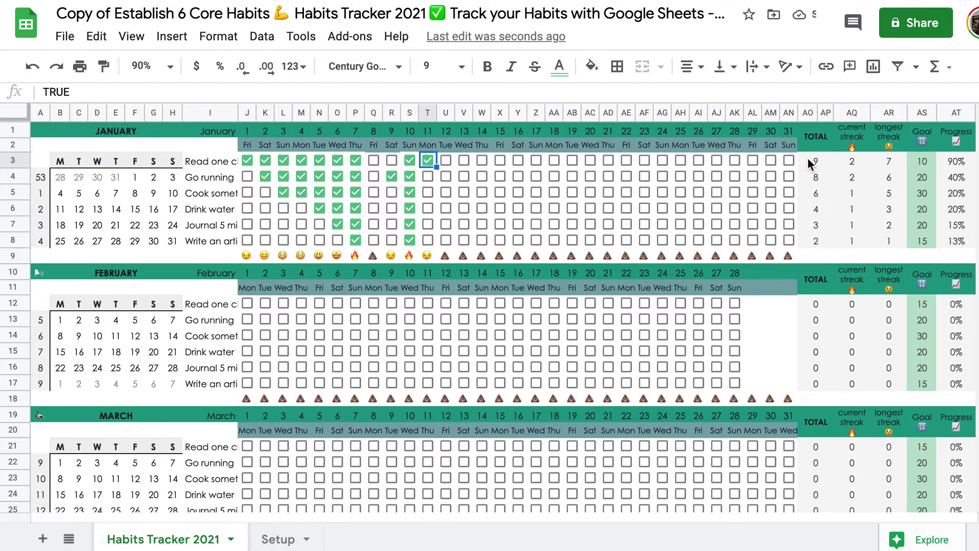
pyautogui.click(443, 160)
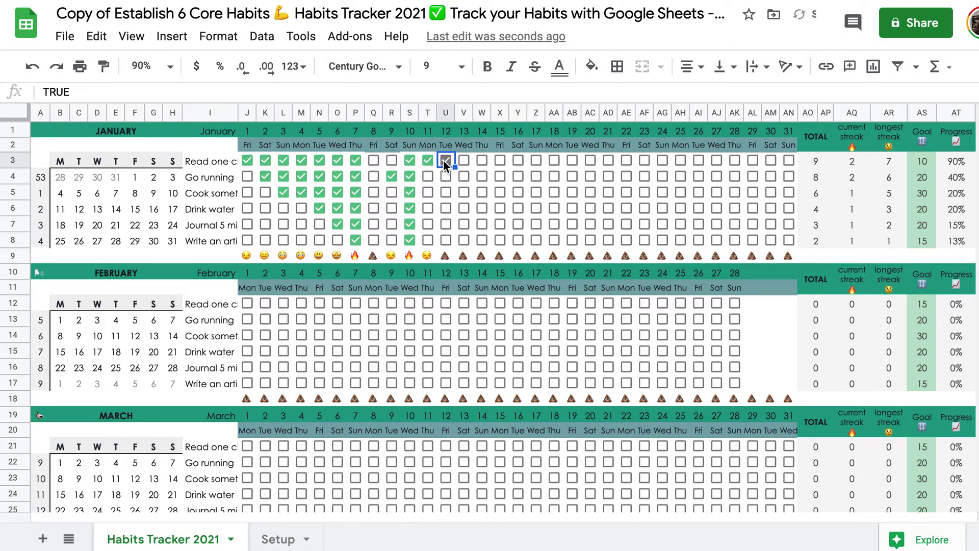
pyautogui.click(465, 161)
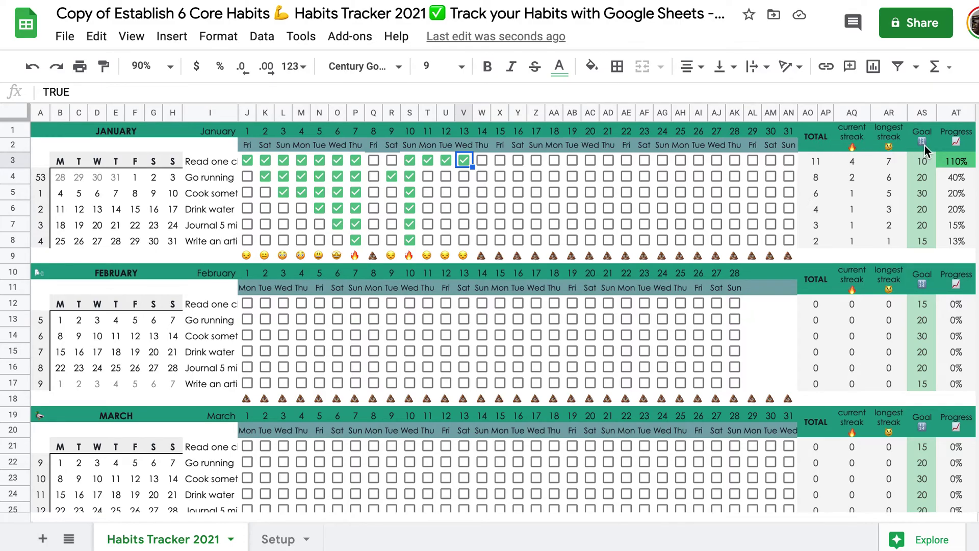
# - Set the January goal for the healthy cooking habit to 15
pyautogui.click(924, 162)
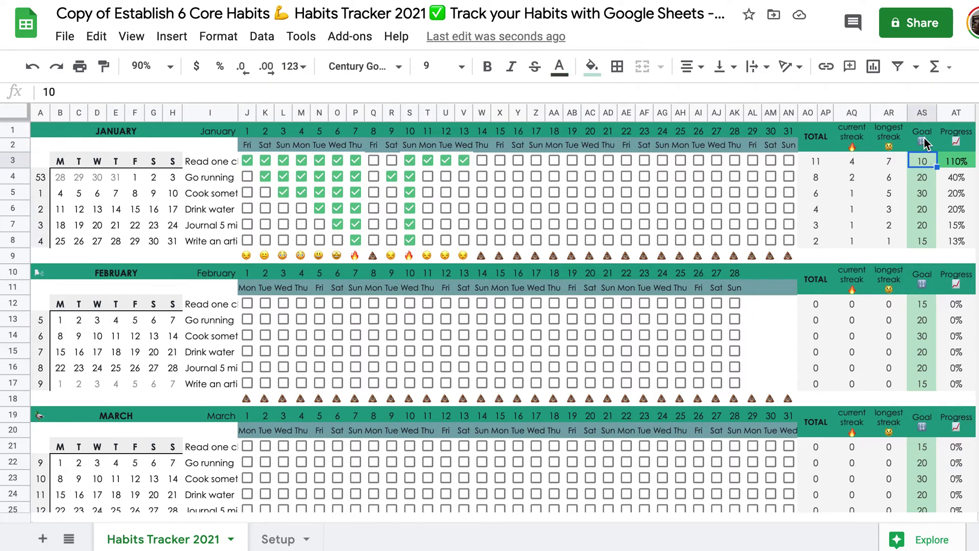
pyautogui.click(930, 174)
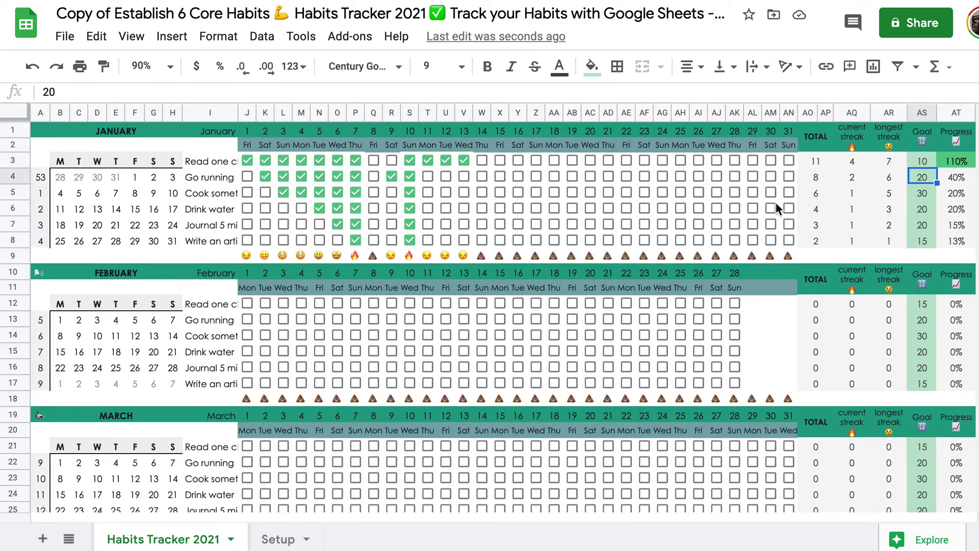
pyautogui.click(922, 194)
pyautogui.write('15')
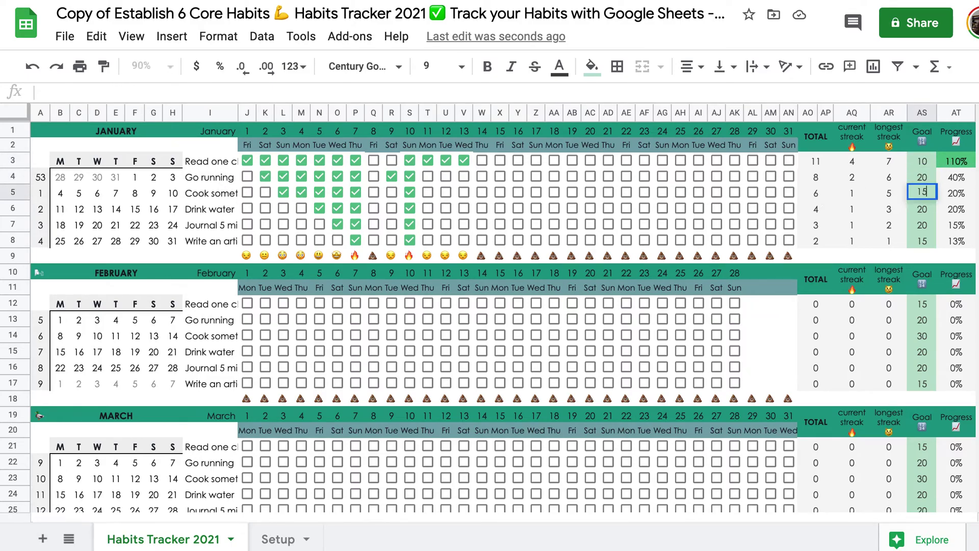
pyautogui.press('Return')
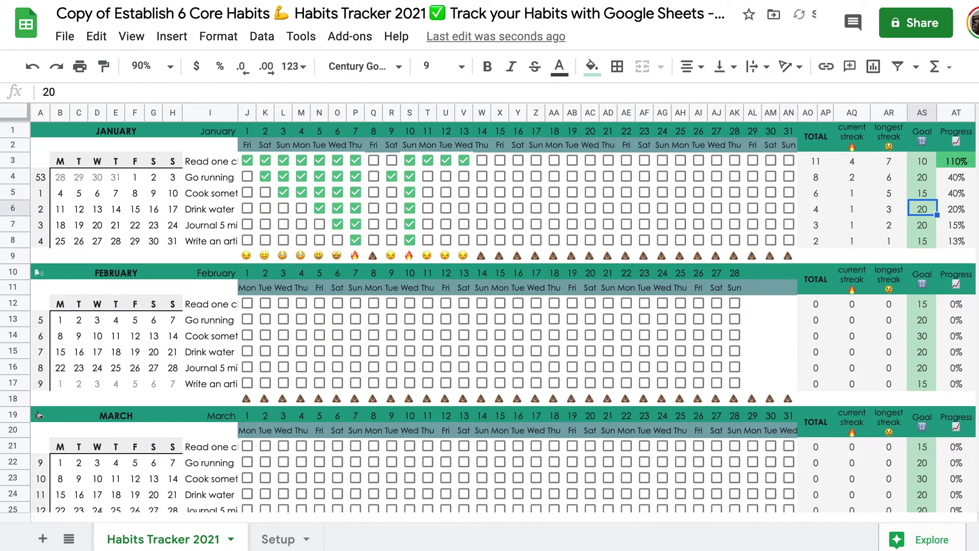
# - Set the January goal for Drink water to 31
pyautogui.write('30')
pyautogui.press('BackSpace')
pyautogui.write('§')
pyautogui.press('BackSpace')
pyautogui.write('1')
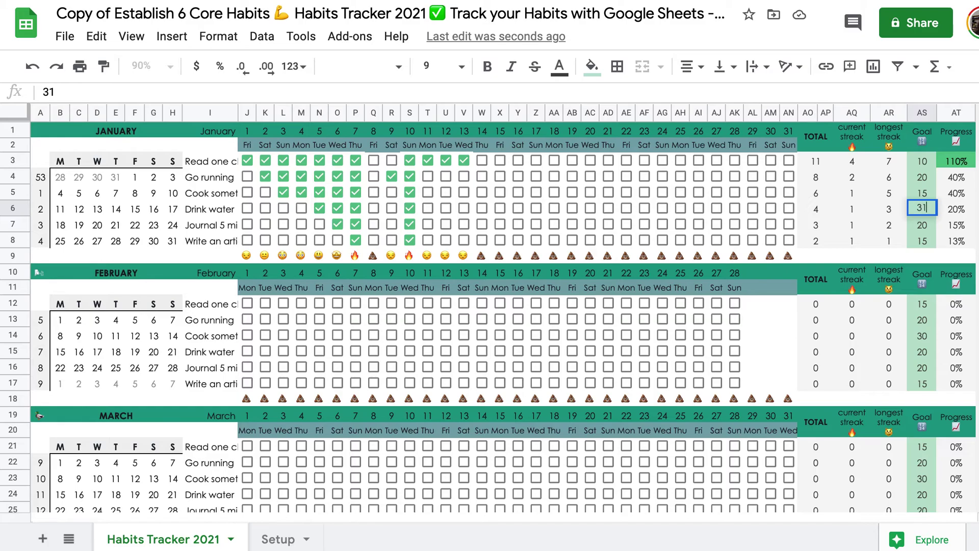
pyautogui.press('Return')
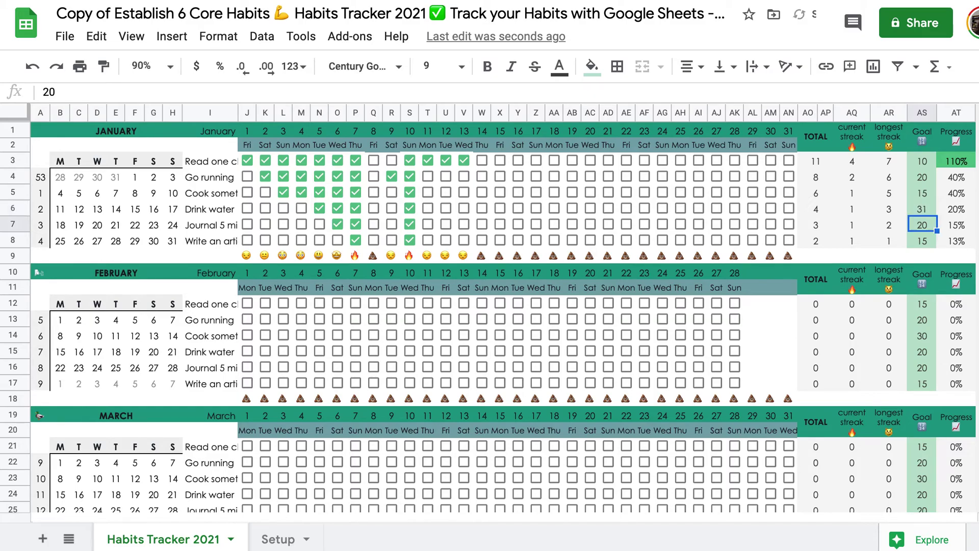
# - Review the January goals of all six habits and the progress cell of the reading habit
pyautogui.press('Down')
pyautogui.press('Up')
pyautogui.press('Up')
pyautogui.press('Up')
pyautogui.press('Up')
pyautogui.press('Up')
pyautogui.press('Down')
pyautogui.press('Down')
pyautogui.press('Down')
pyautogui.press('Down')
pyautogui.press('Up')
pyautogui.press('Up')
pyautogui.press('Up')
pyautogui.press('Up')
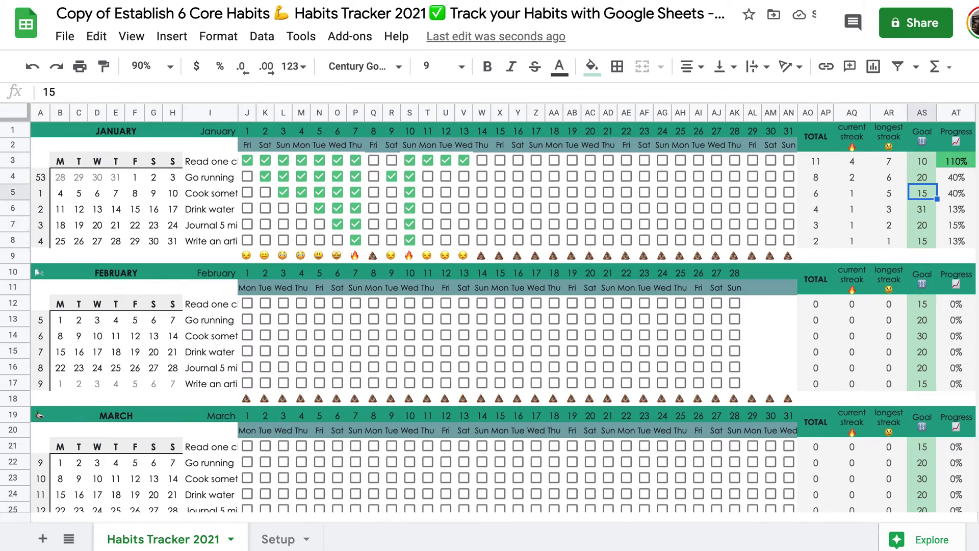
pyautogui.press('Down')
pyautogui.press('Down')
pyautogui.press('Down')
pyautogui.press('Down')
pyautogui.press('Down')
pyautogui.press('Up')
pyautogui.press('Up')
pyautogui.press('Up')
pyautogui.press('Up')
pyautogui.press('Up')
pyautogui.press('Down')
pyautogui.press('Down')
pyautogui.press('Down')
pyautogui.press('Down')
pyautogui.press('Down')
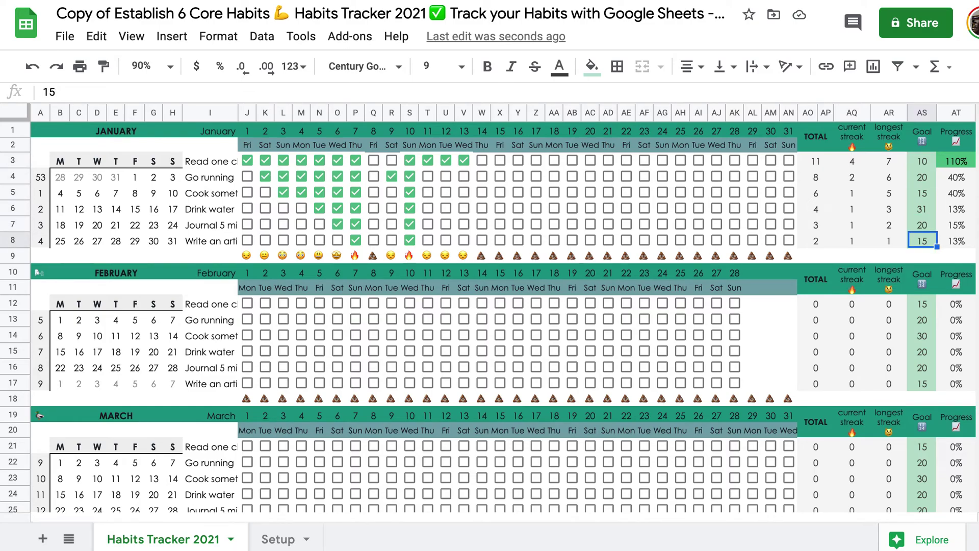
pyautogui.press('Up')
pyautogui.press('Up')
pyautogui.press('Up')
pyautogui.press('Up')
pyautogui.press('Up')
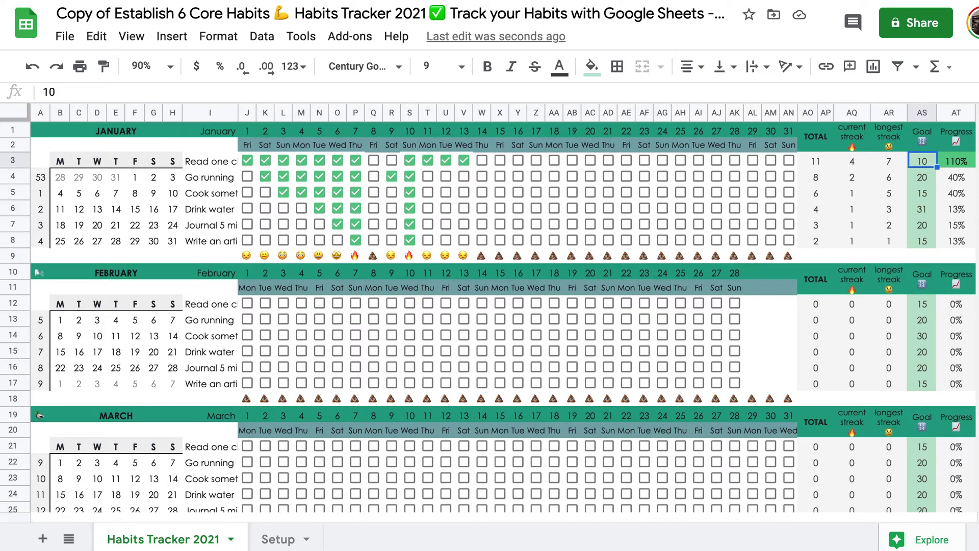
pyautogui.press('Right')
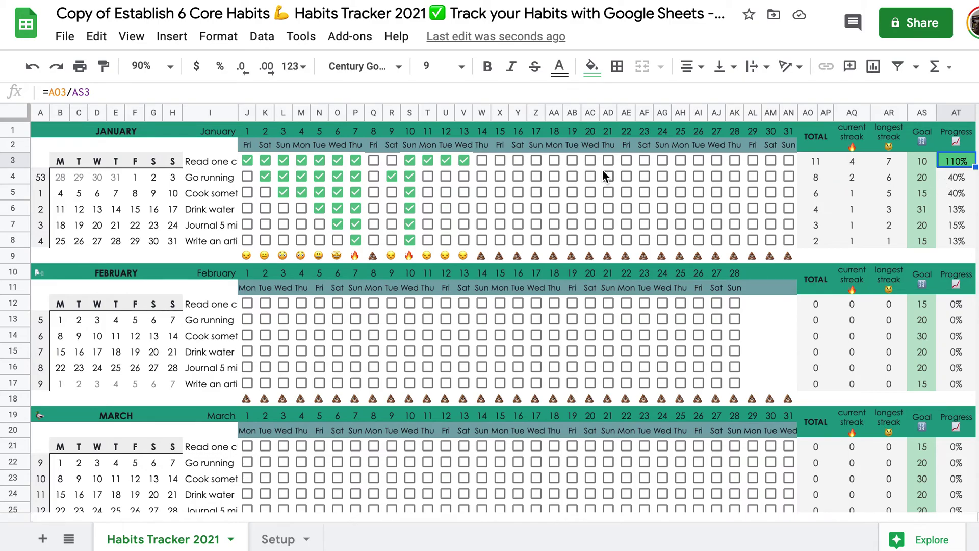
# - Mark Go running as done on every day from January 11 to January 22
pyautogui.click(427, 174)
pyautogui.click(447, 176)
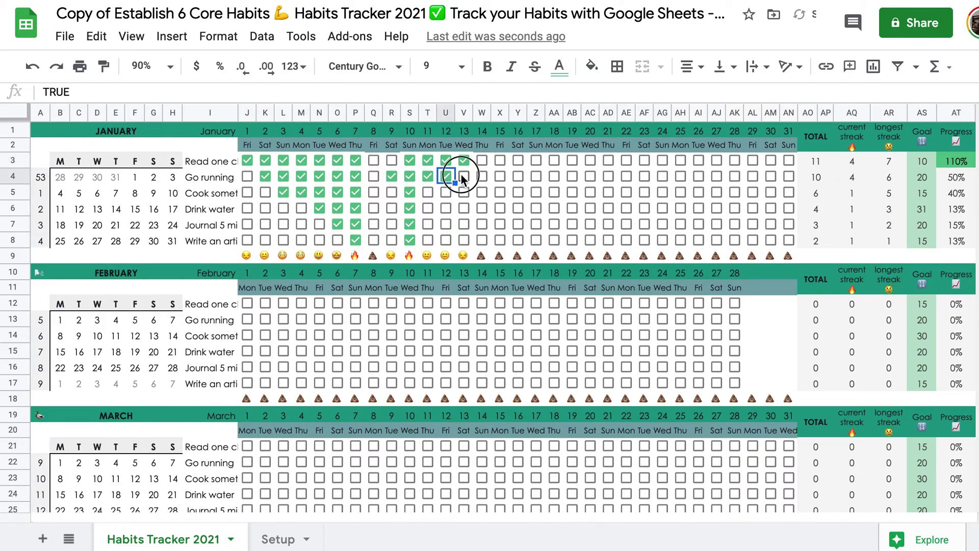
pyautogui.click(462, 175)
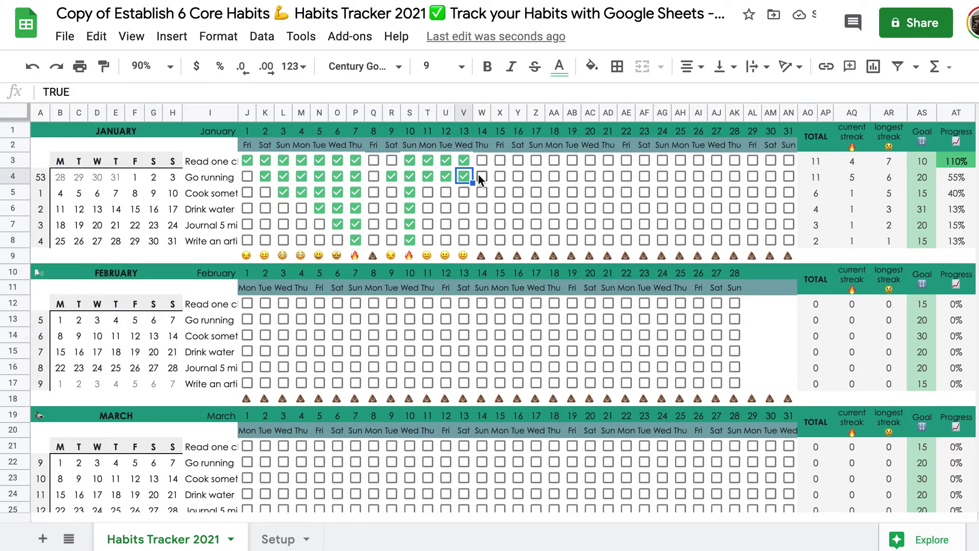
pyautogui.click(482, 175)
pyautogui.click(499, 175)
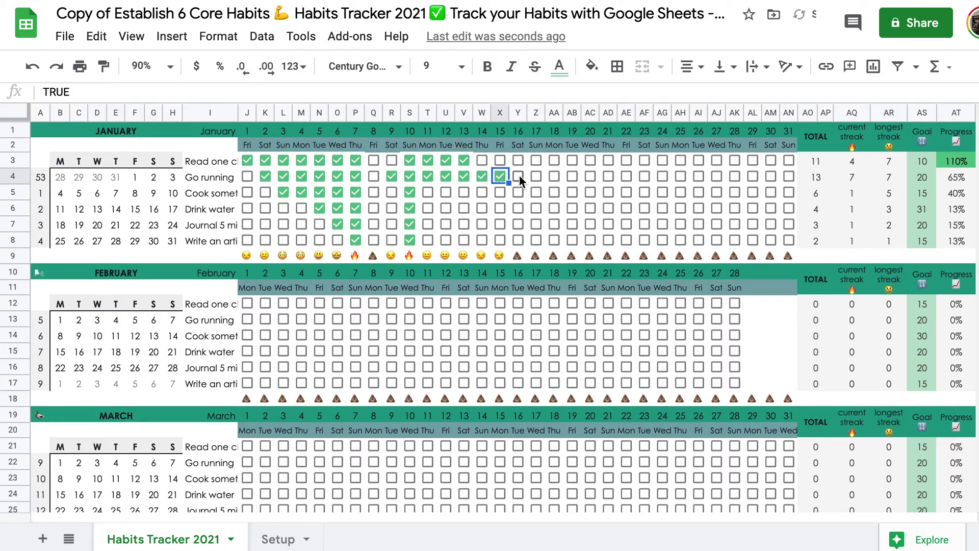
pyautogui.click(519, 176)
pyautogui.click(535, 175)
pyautogui.click(554, 176)
pyautogui.click(572, 177)
pyautogui.click(590, 176)
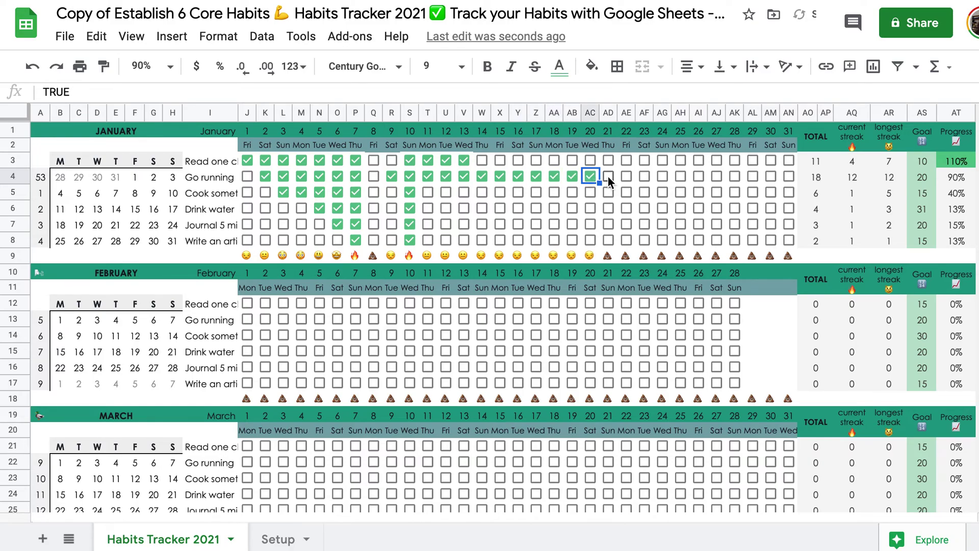
pyautogui.click(608, 176)
pyautogui.click(626, 176)
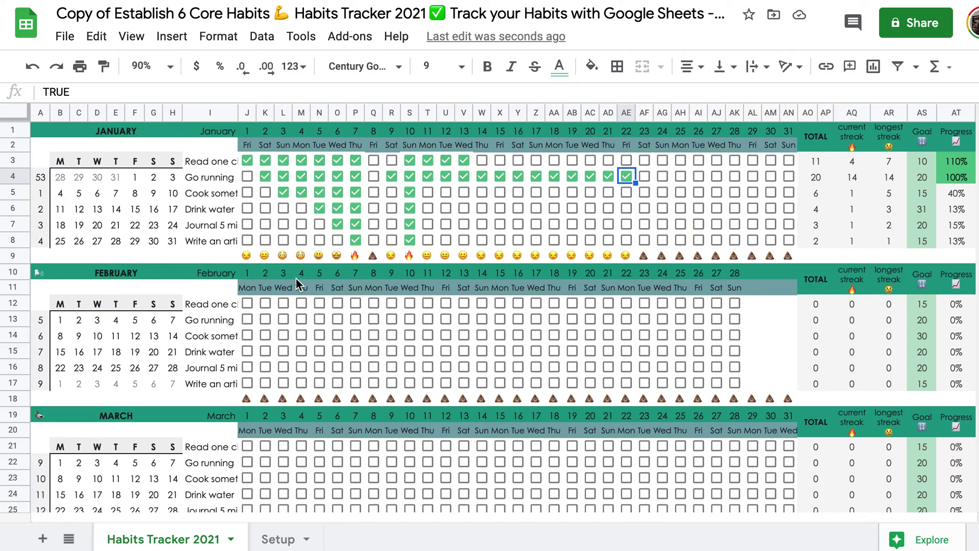
# - Review the habits and emojis in the Setup sheet and the February goals in the Habits Tracker 2021 sheet
pyautogui.click(279, 539)
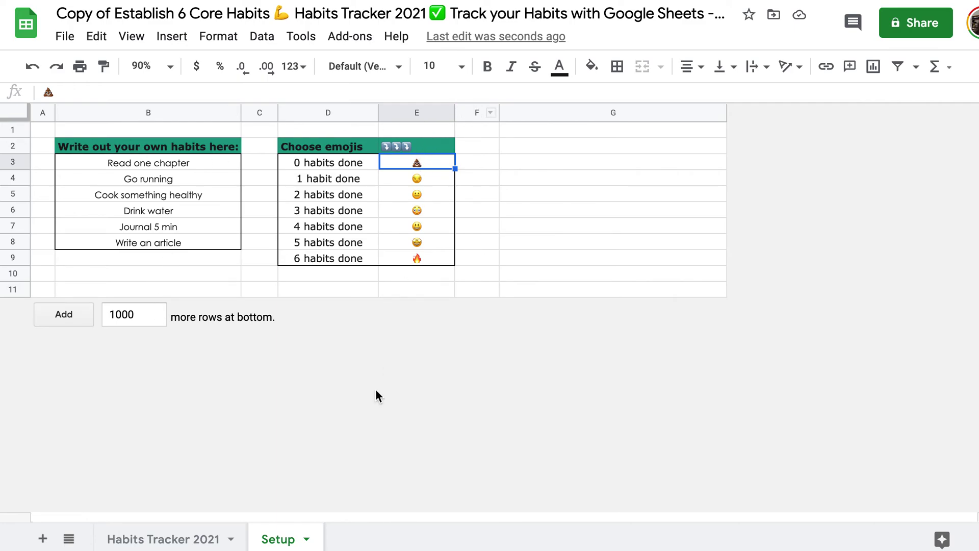
pyautogui.click(176, 541)
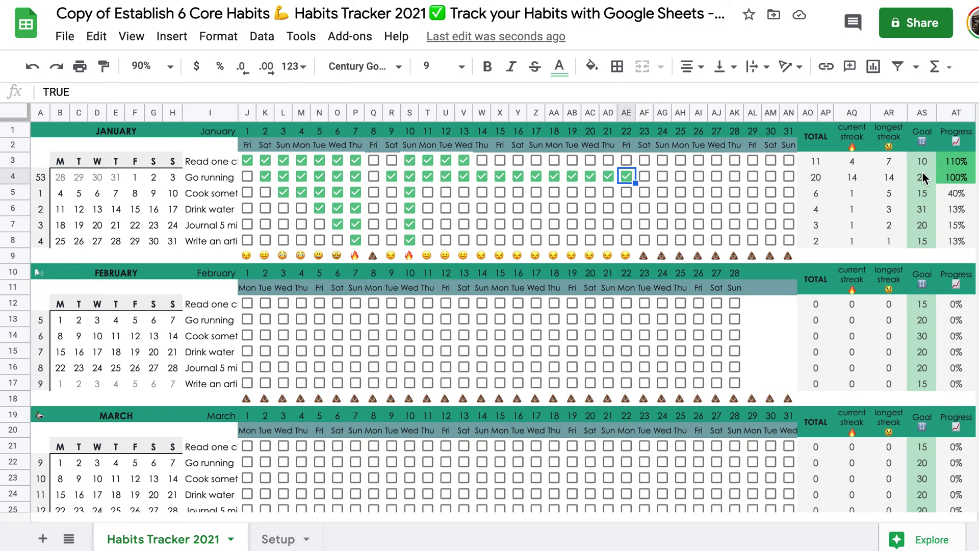
pyautogui.click(924, 305)
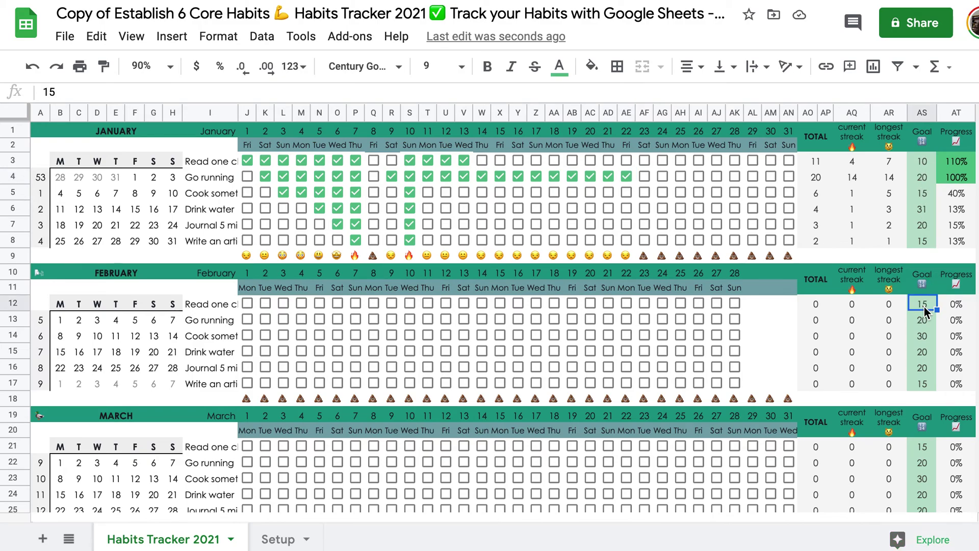
pyautogui.press('Down')
pyautogui.press('Down')
pyautogui.press('Down')
pyautogui.press('Down')
pyautogui.press('Down')
pyautogui.press('Up')
pyautogui.press('Up')
pyautogui.press('Up')
pyautogui.press('Up')
pyautogui.press('Up')
pyautogui.press('Down')
pyautogui.press('Down')
pyautogui.press('Down')
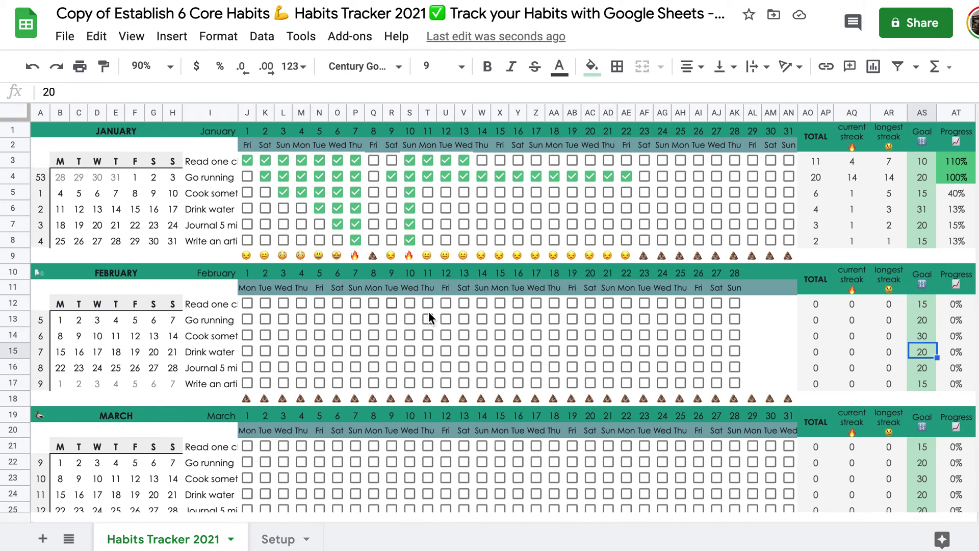
pyautogui.scroll(-2, 500, 357)
pyautogui.scroll(2, 500, 357)
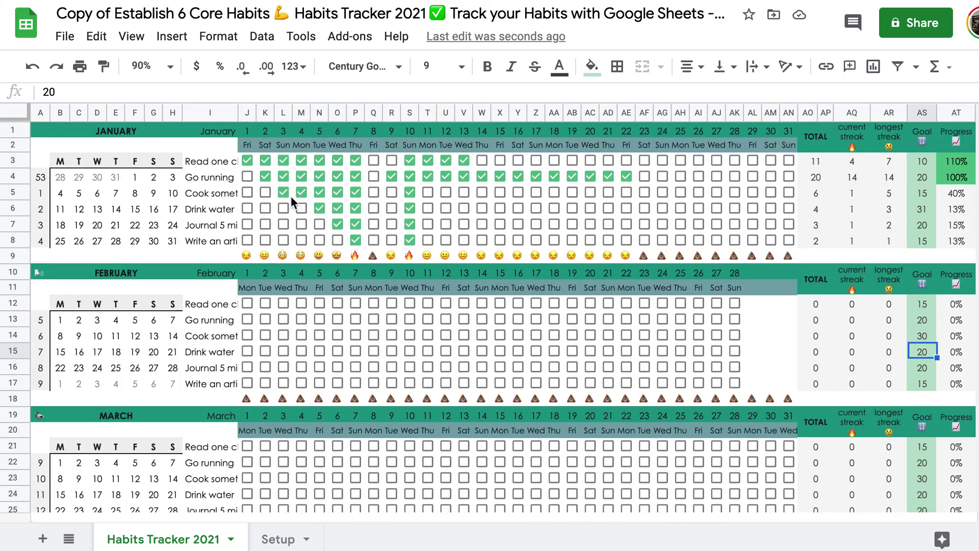